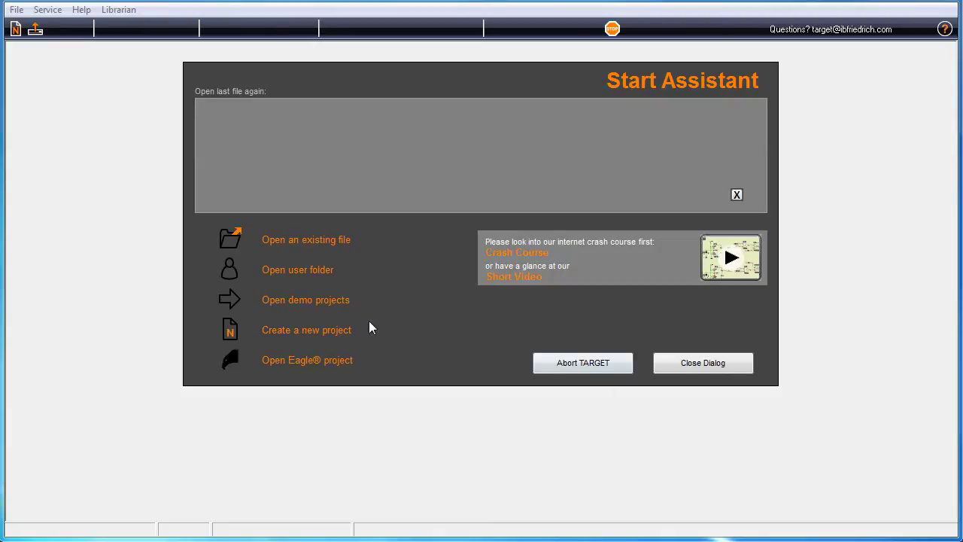
# Start a new project from the 'Double sided PCB with schematic' template.
pyautogui.click(318, 334)
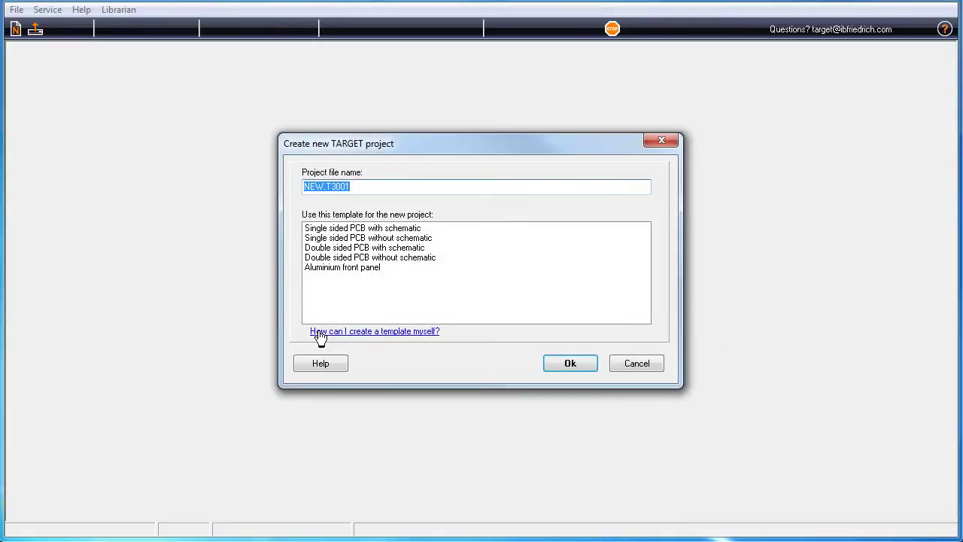
pyautogui.click(390, 249)
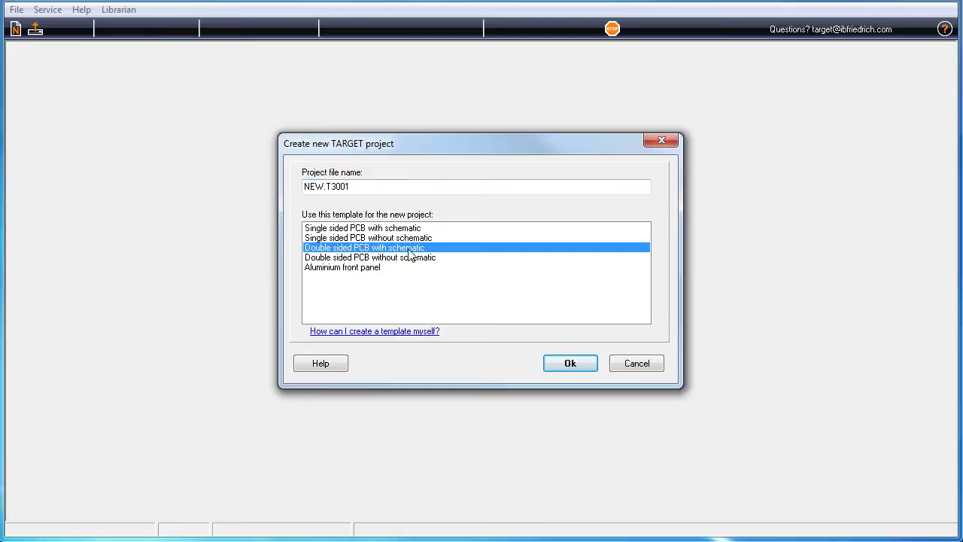
# Confirm the new project NEW.T3001 and zoom in on the empty schematic.
pyautogui.click(571, 364)
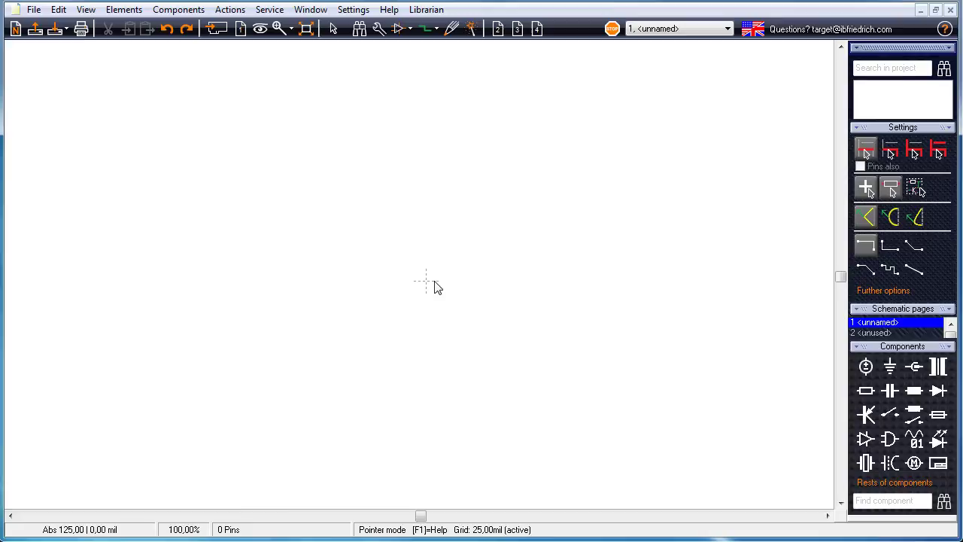
pyautogui.scroll(3, 426, 286)
pyautogui.scroll(3, 426, 286)
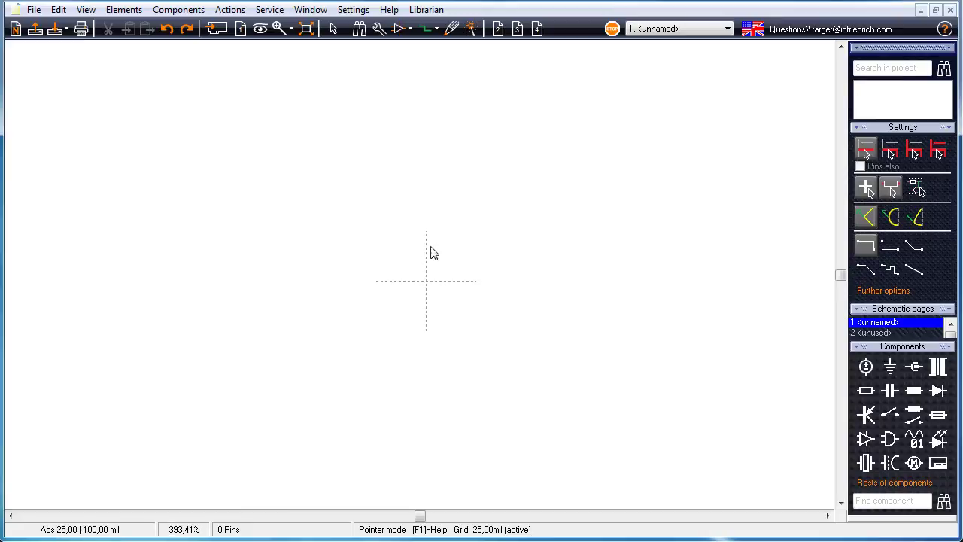
# Search the library for 1n4148 and place the diode as D1.
pyautogui.click(399, 30)
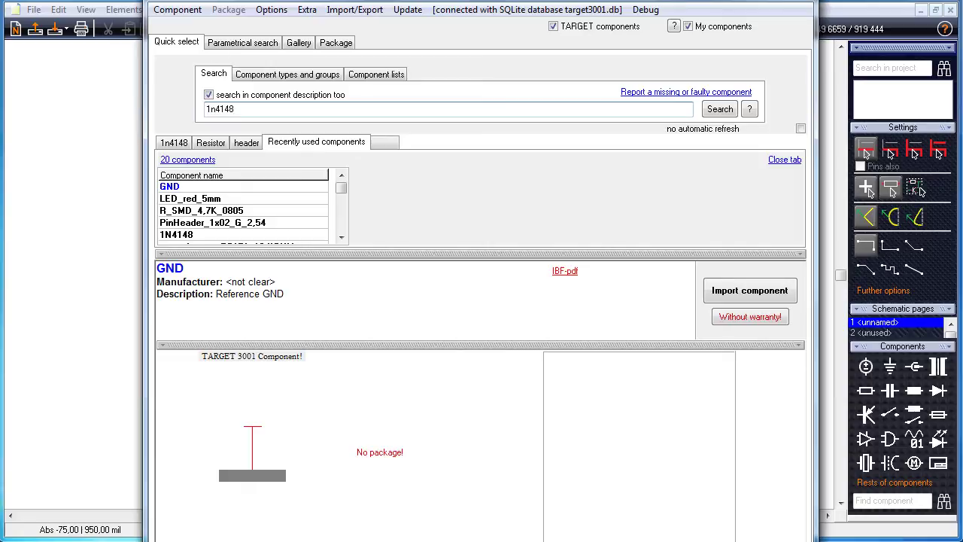
pyautogui.click(720, 110)
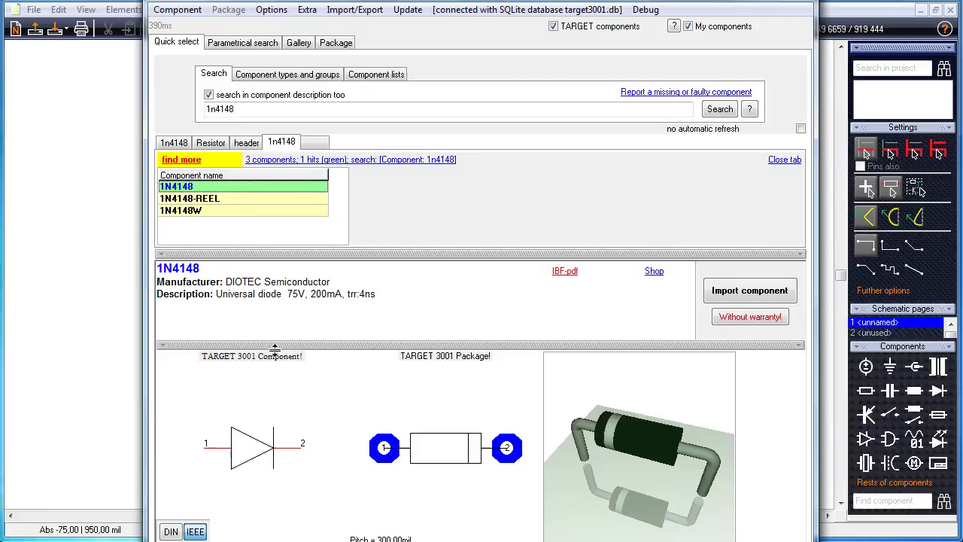
pyautogui.click(750, 291)
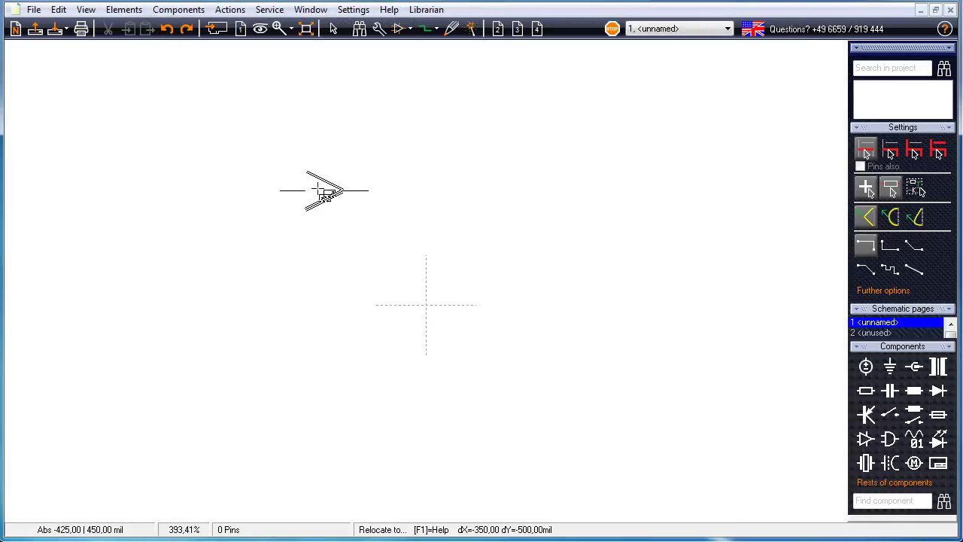
pyautogui.click(322, 193)
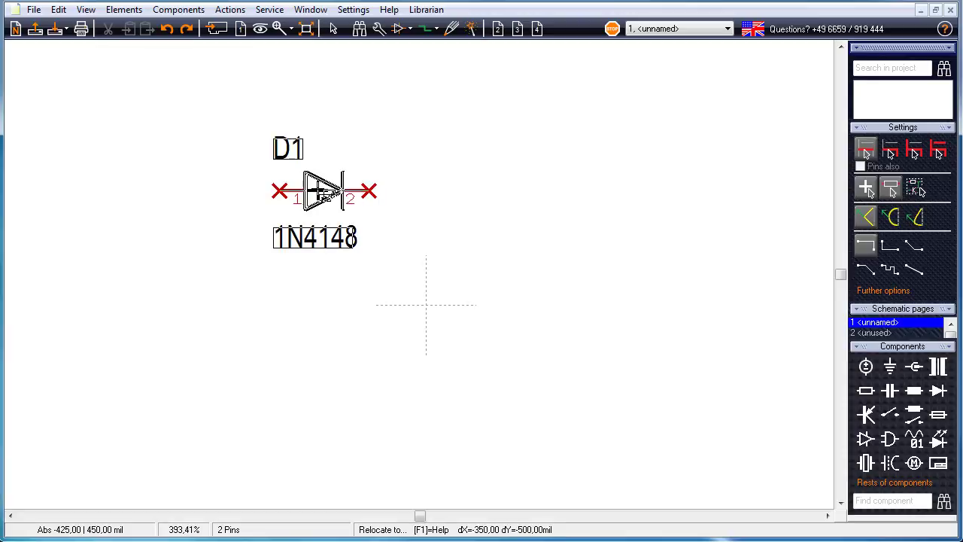
pyautogui.press('Escape')
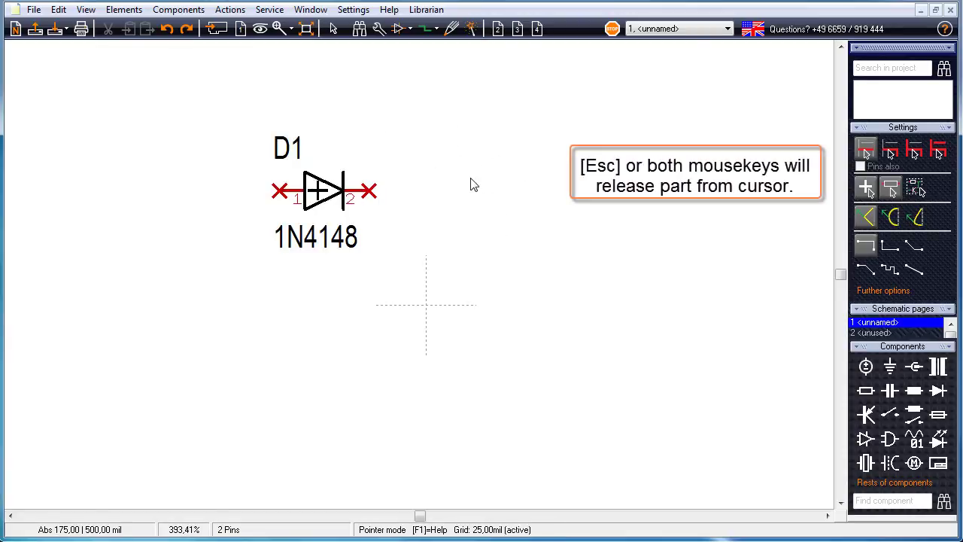
# Place PinHeader_1x02_G_2,54 headers: J1 at lower left, J2 rotated 180° at lower right.
pyautogui.click(916, 368)
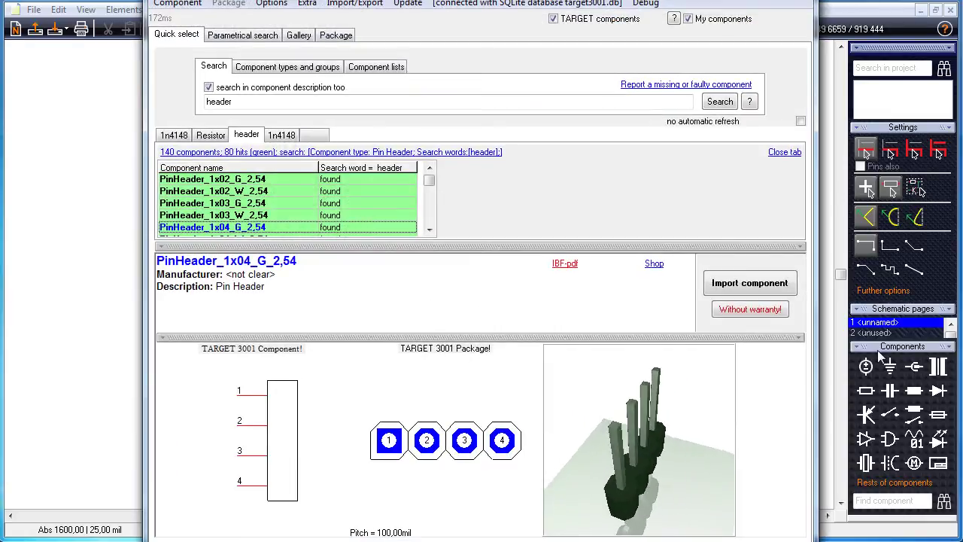
pyautogui.click(232, 192)
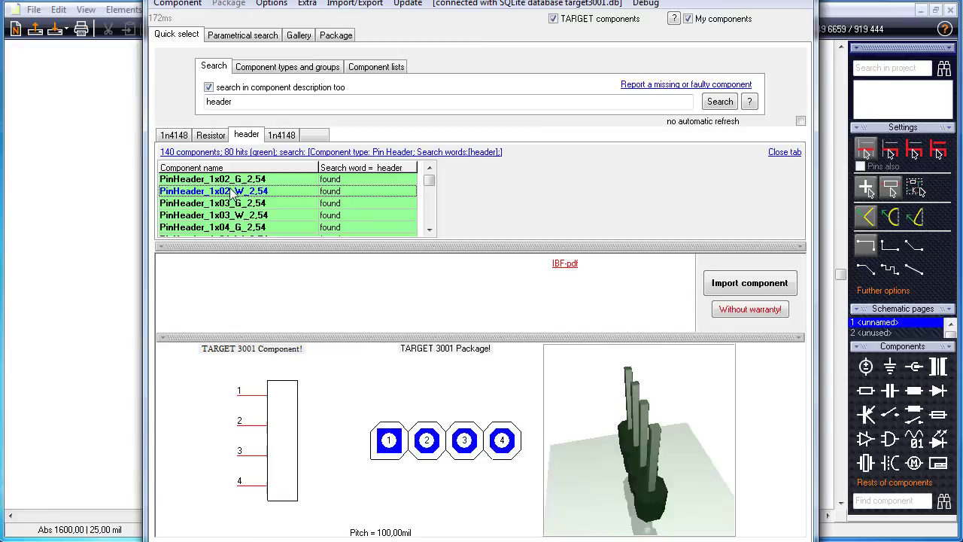
pyautogui.click(233, 180)
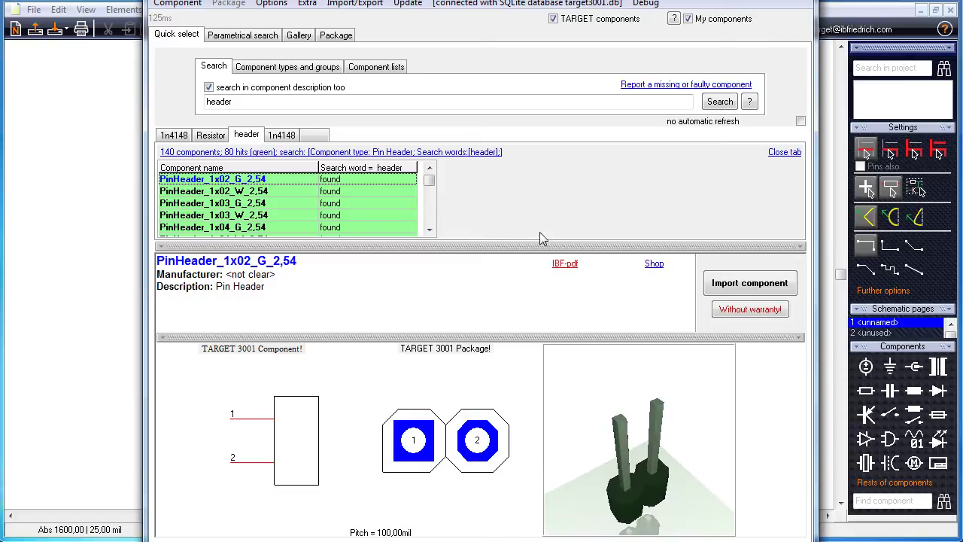
pyautogui.click(750, 283)
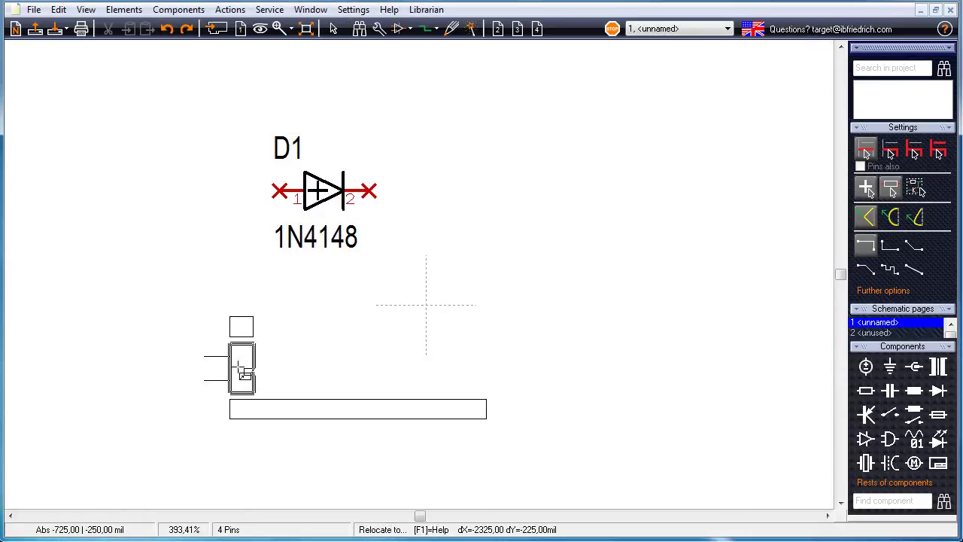
pyautogui.click(215, 369)
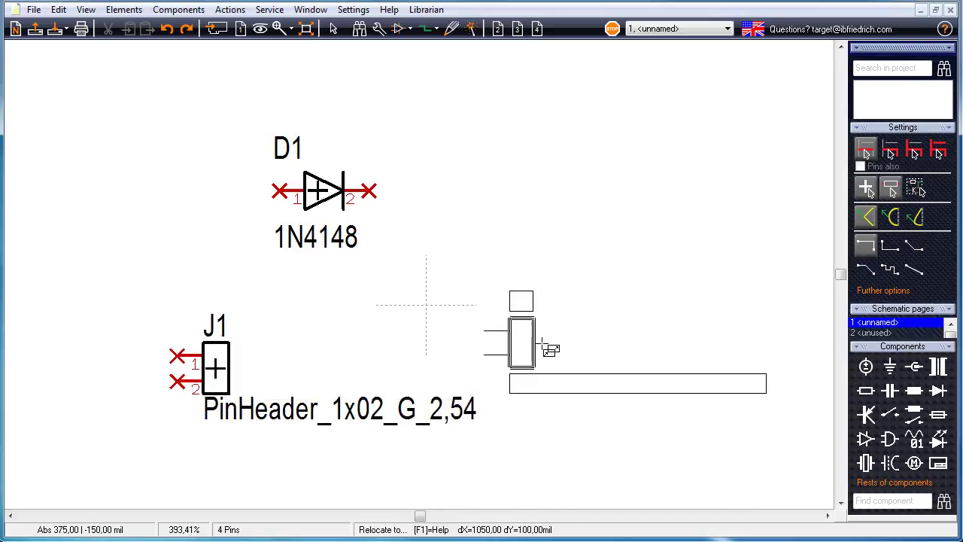
pyautogui.press('r')
pyautogui.press('r')
pyautogui.click(717, 371)
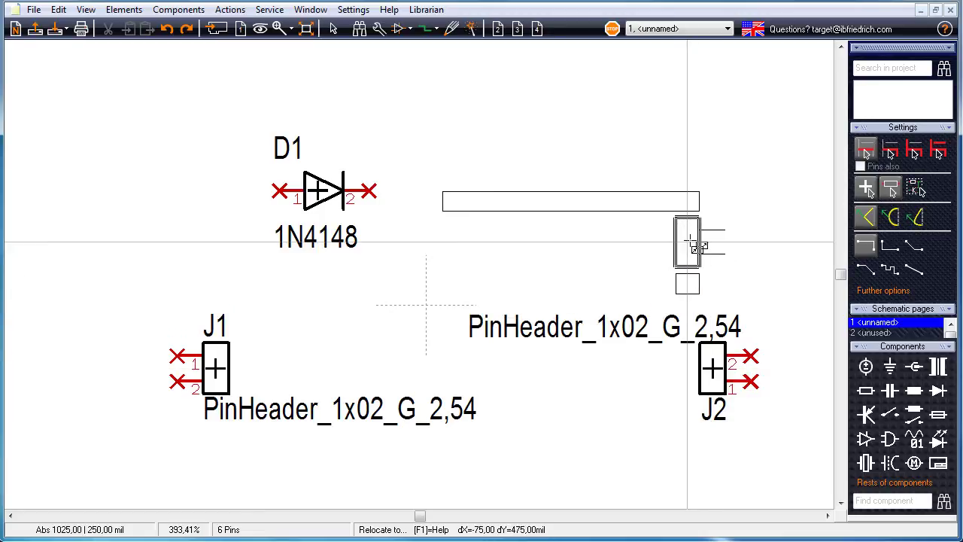
pyautogui.press('Escape')
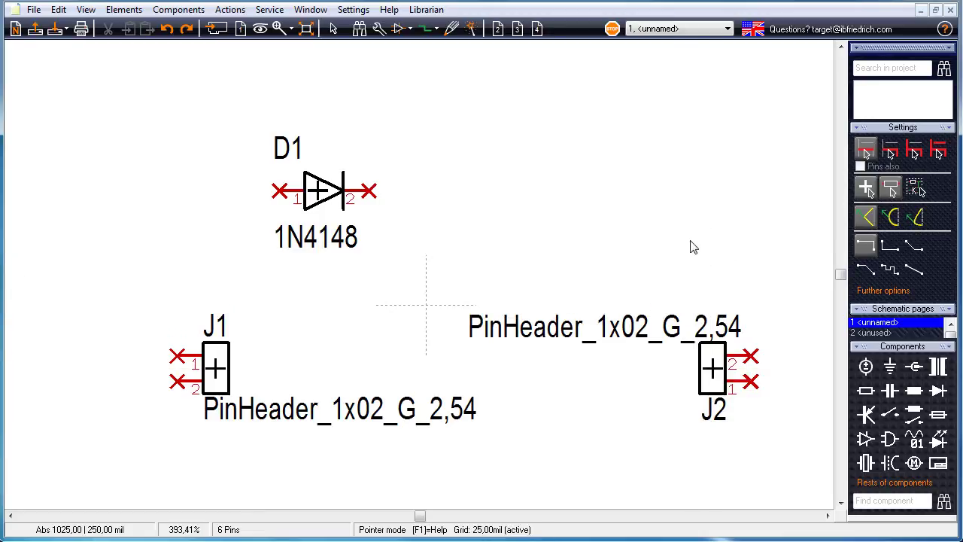
# Turn off 'Always select entire component' so individual labels can be selected.
pyautogui.click(570, 342)
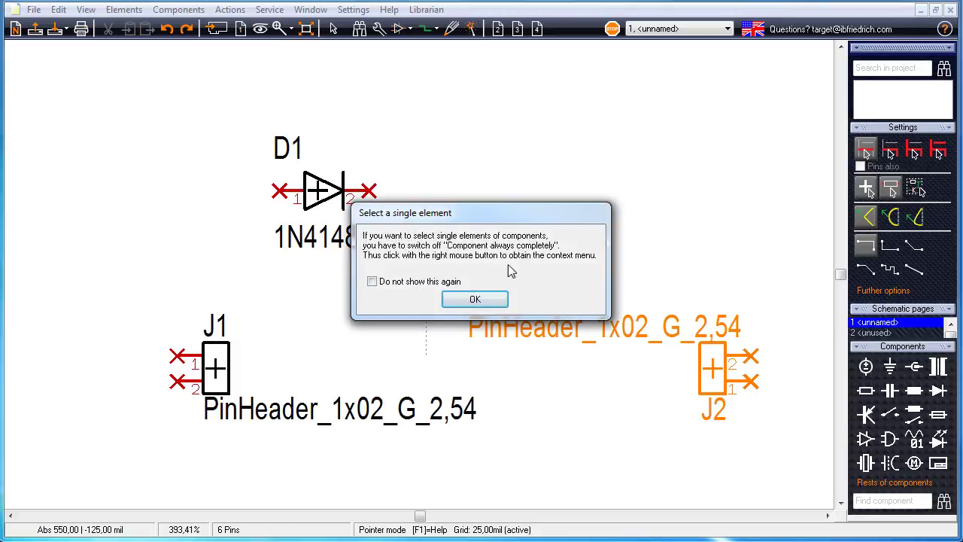
pyautogui.click(486, 307)
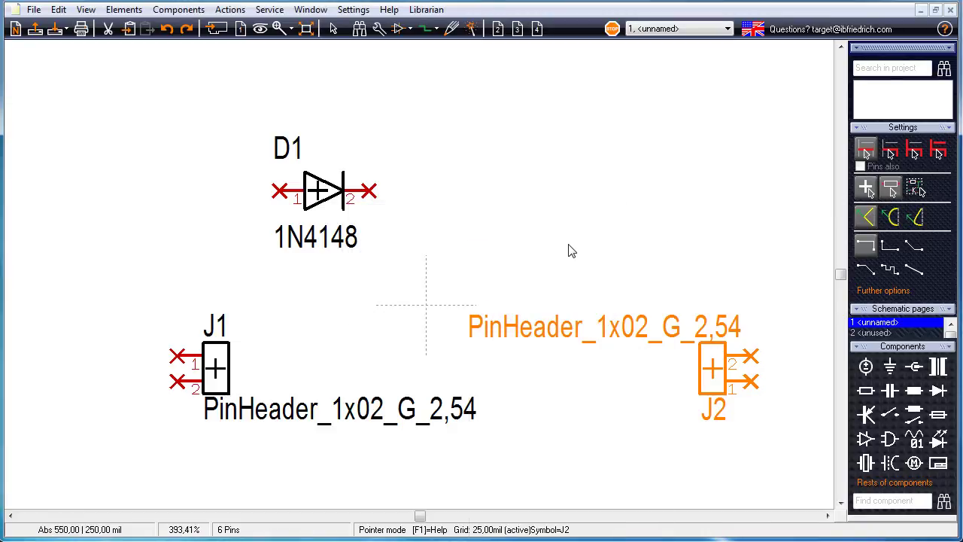
pyautogui.rightClick(470, 243)
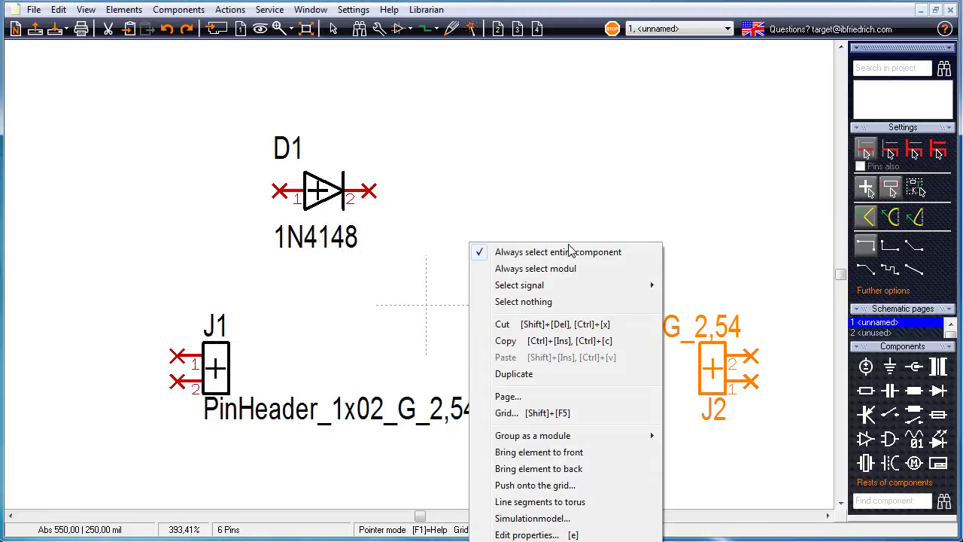
pyautogui.click(482, 253)
# Delete the PinHeader_1x02_G_2,54 value labels of J2 and J1.
pyautogui.press('Delete')
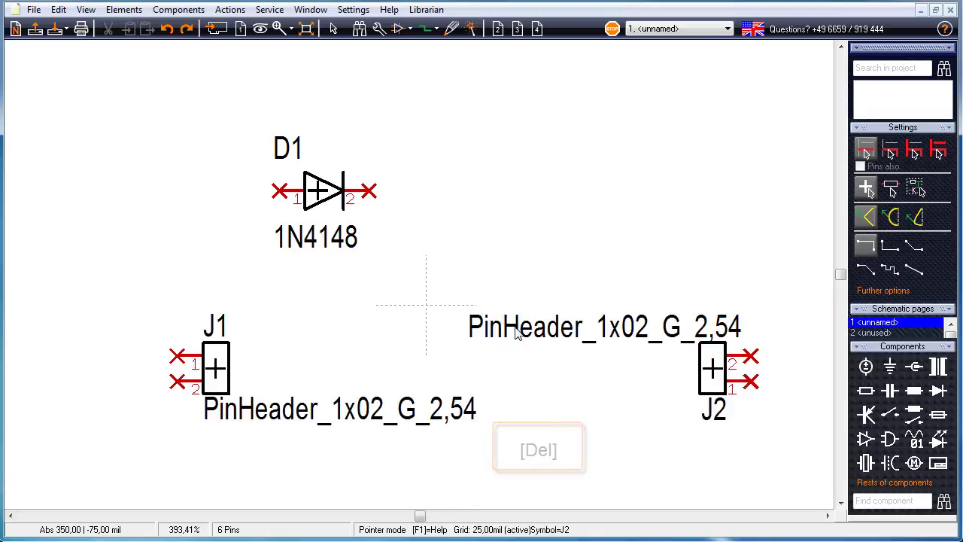
pyautogui.press('Delete')
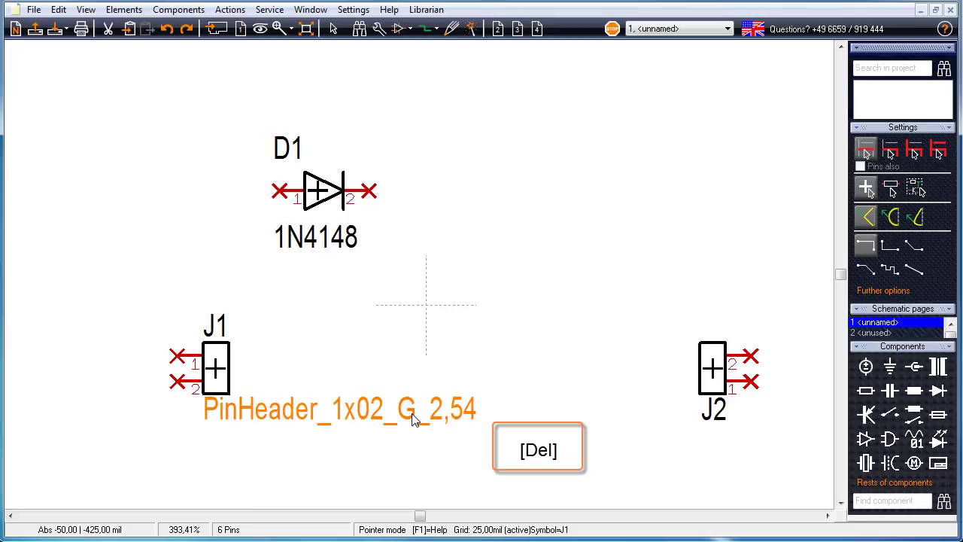
pyautogui.press('Delete')
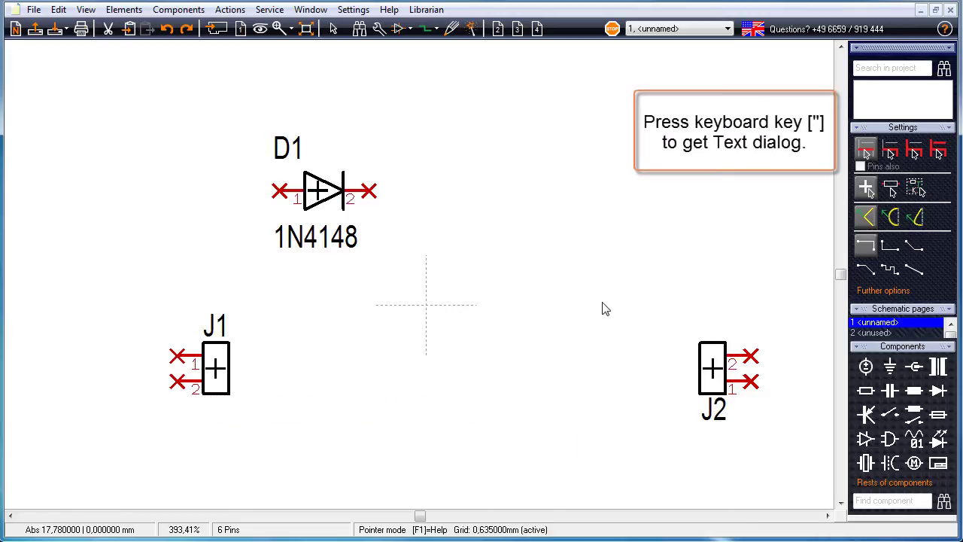
# Add a component-value text with 1 mm font width and position it above J2.
pyautogui.press('"')
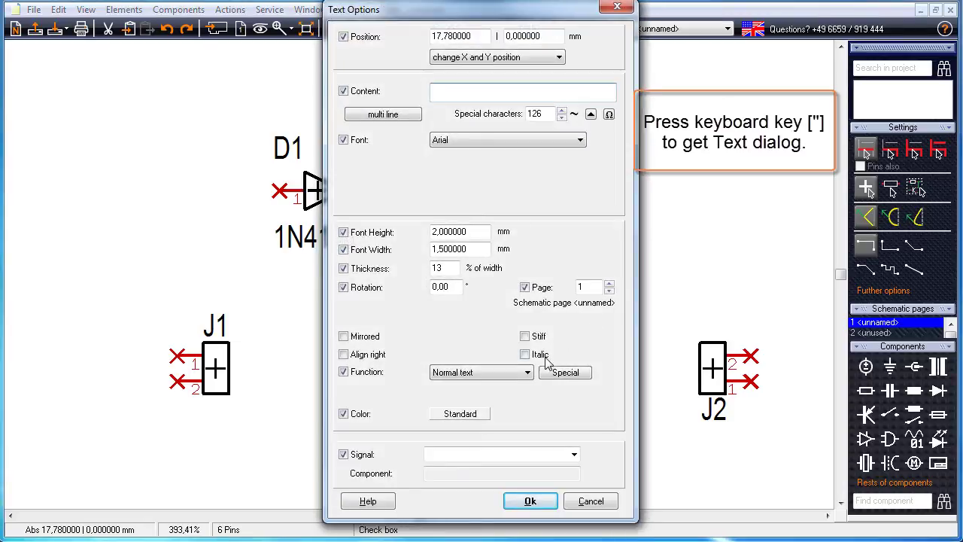
pyautogui.click(528, 373)
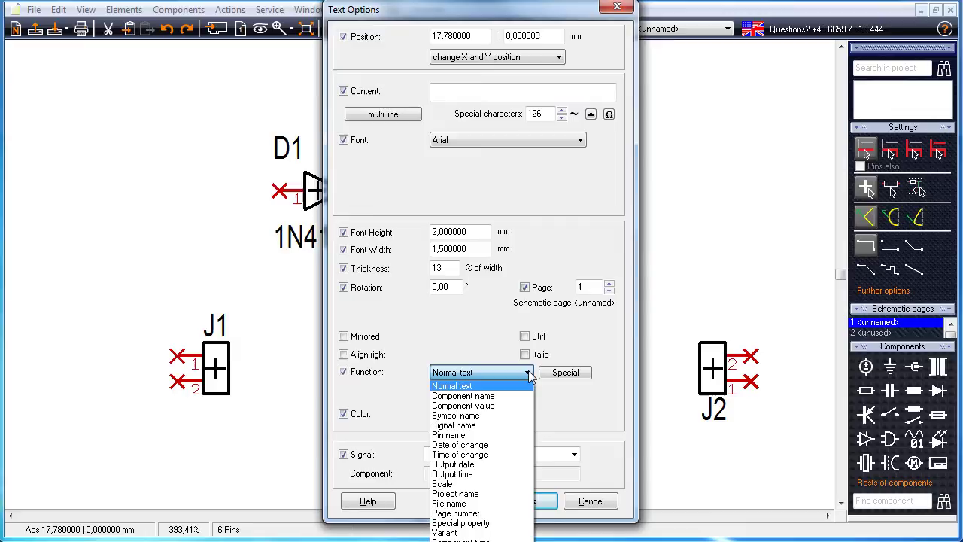
pyautogui.click(491, 406)
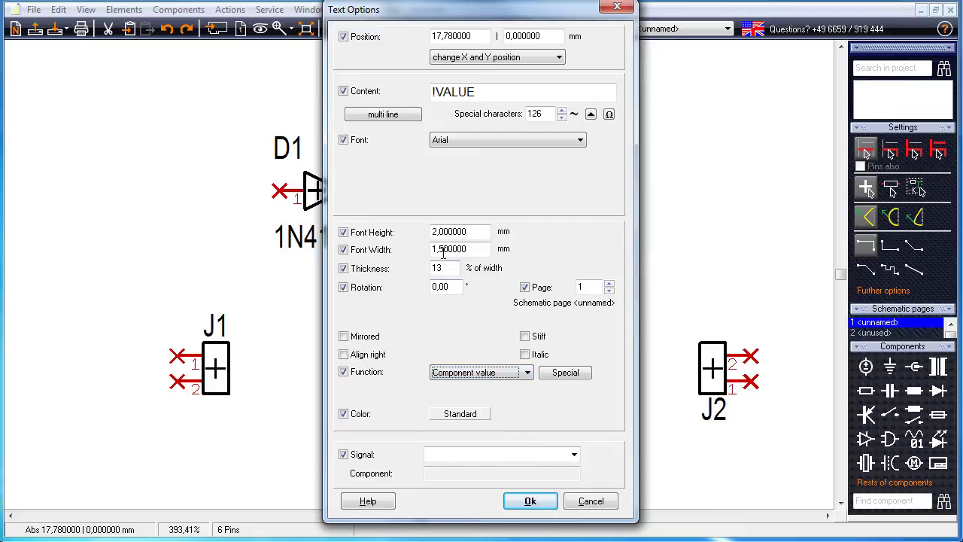
pyautogui.click(442, 249)
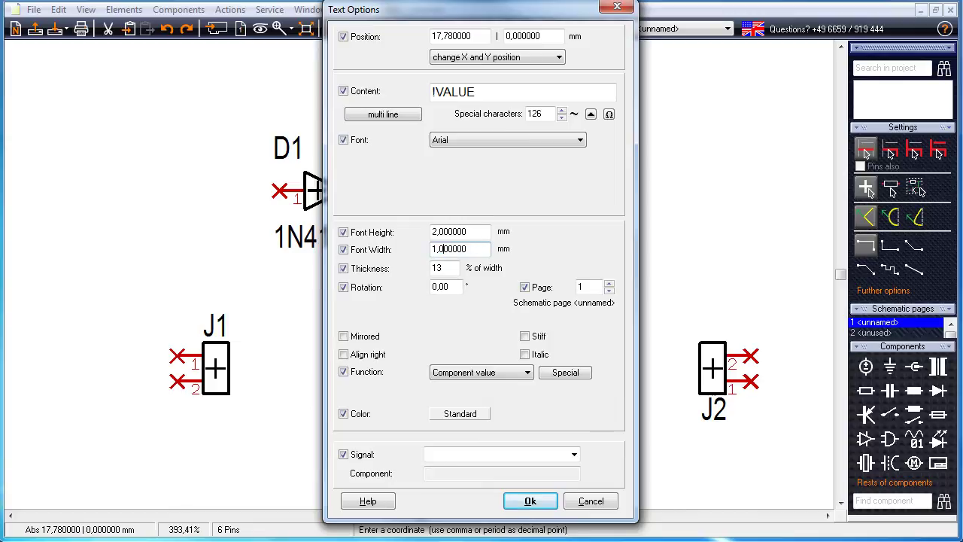
pyautogui.click(532, 501)
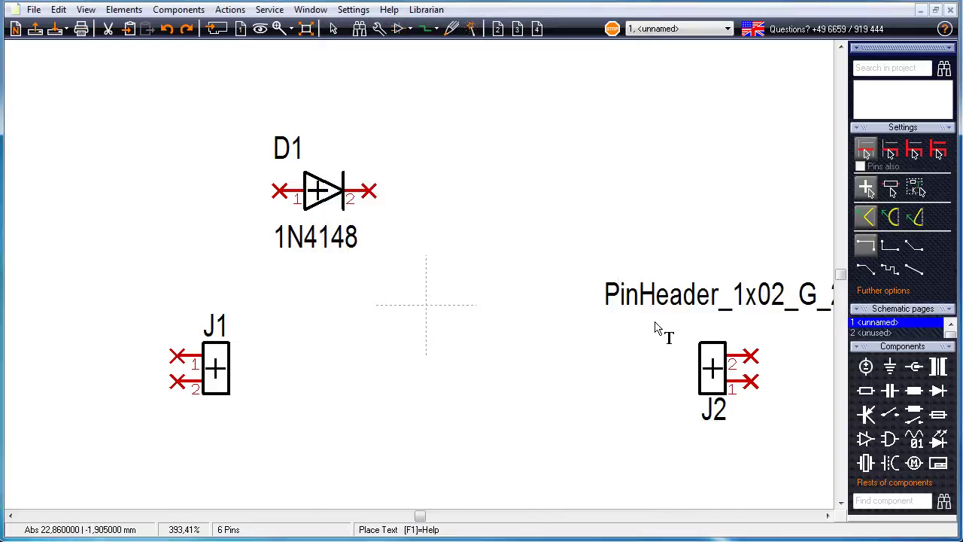
pyautogui.press('Escape')
pyautogui.moveTo(662, 304); pyautogui.dragTo(610, 324)
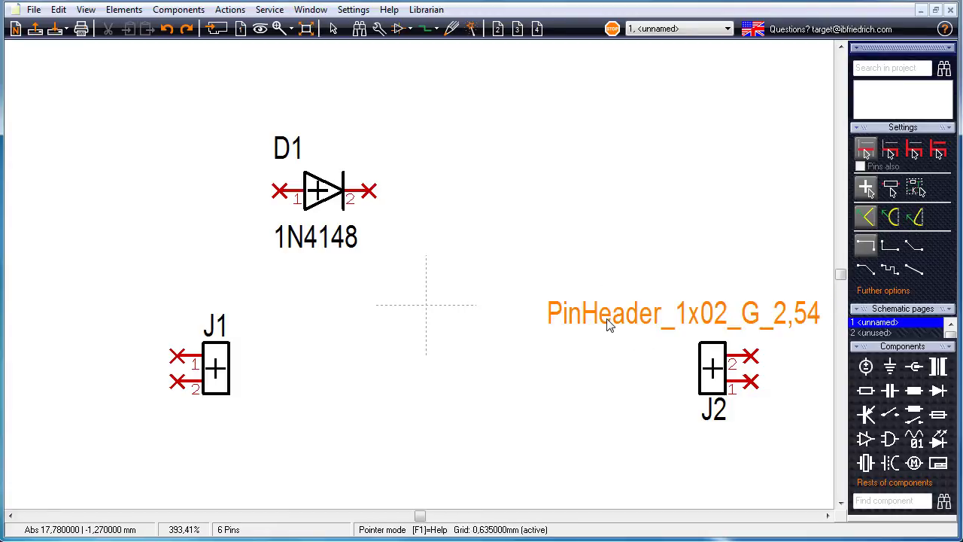
pyautogui.click(532, 398)
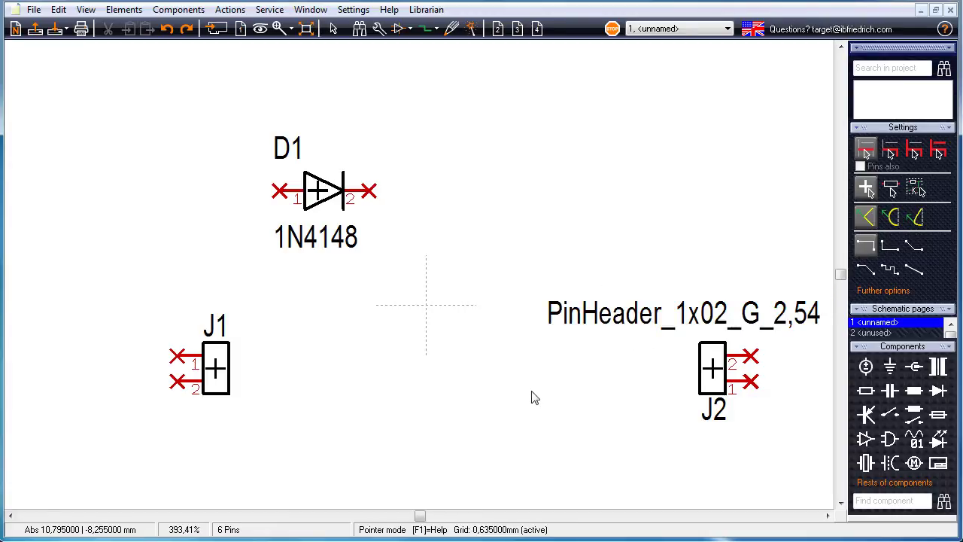
pyautogui.click(215, 373)
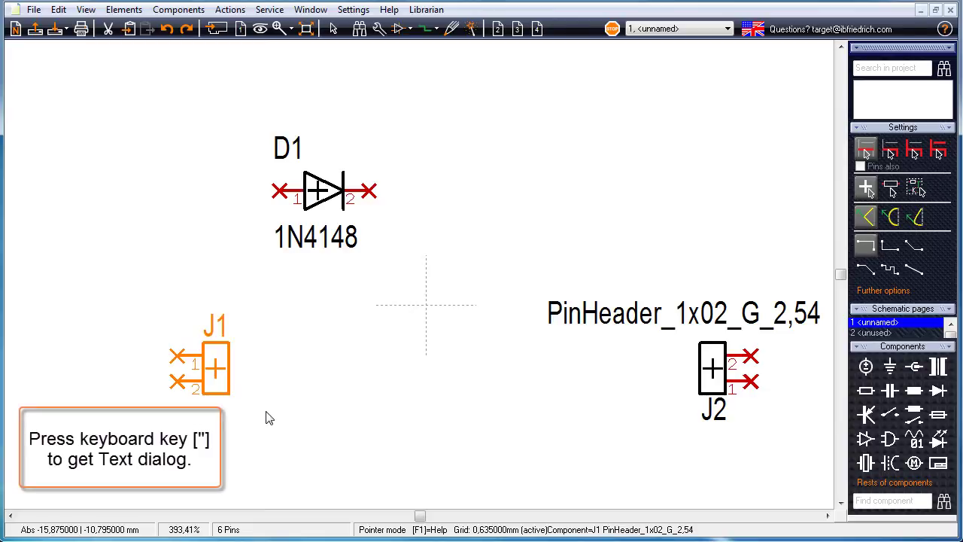
pyautogui.press('"')
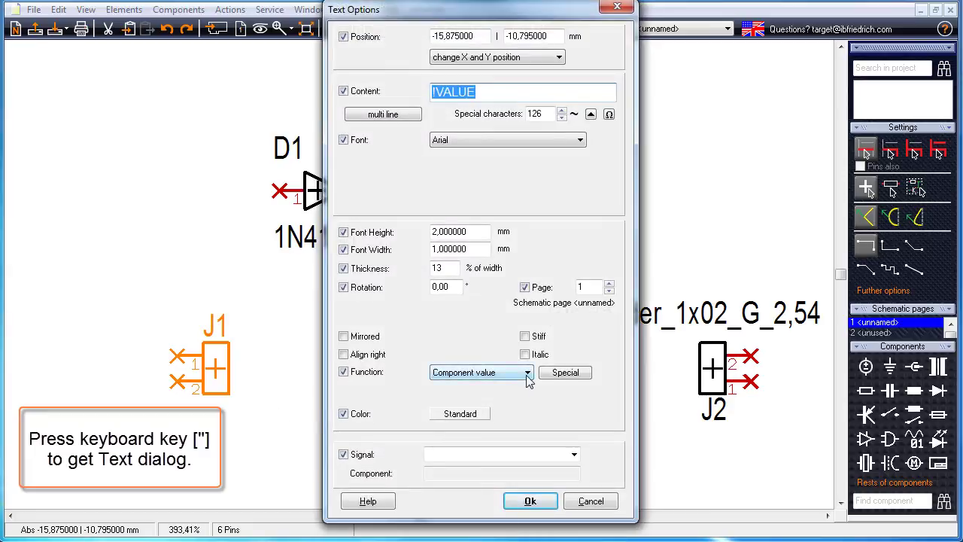
pyautogui.click(530, 501)
pyautogui.press('Escape')
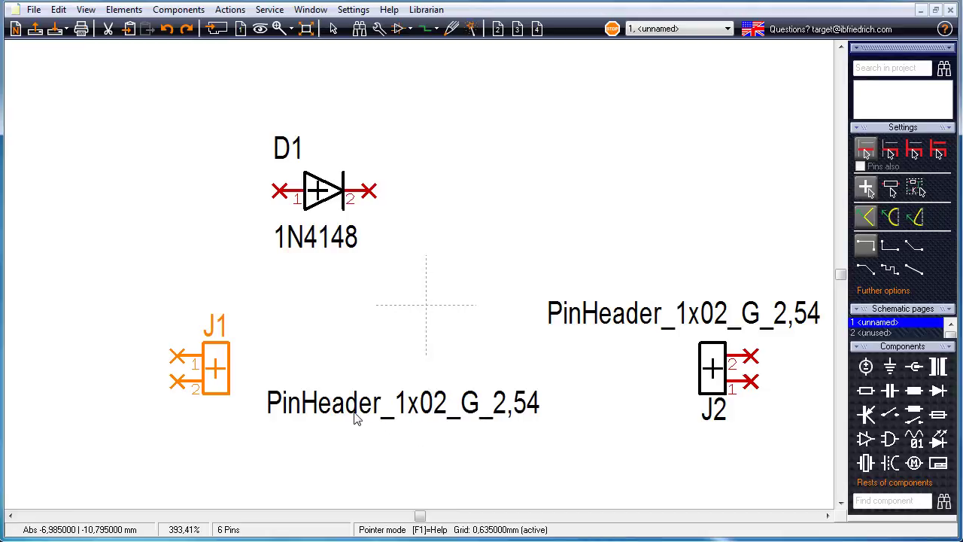
pyautogui.click(356, 419)
pyautogui.moveTo(355, 419); pyautogui.dragTo(287, 429)
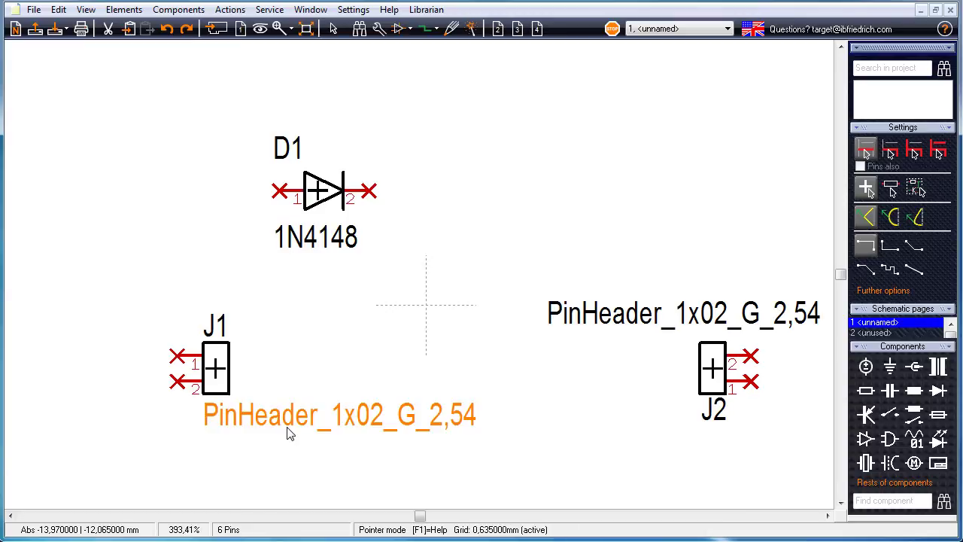
# Delete the value labels under J1 and above J2.
pyautogui.press('Delete')
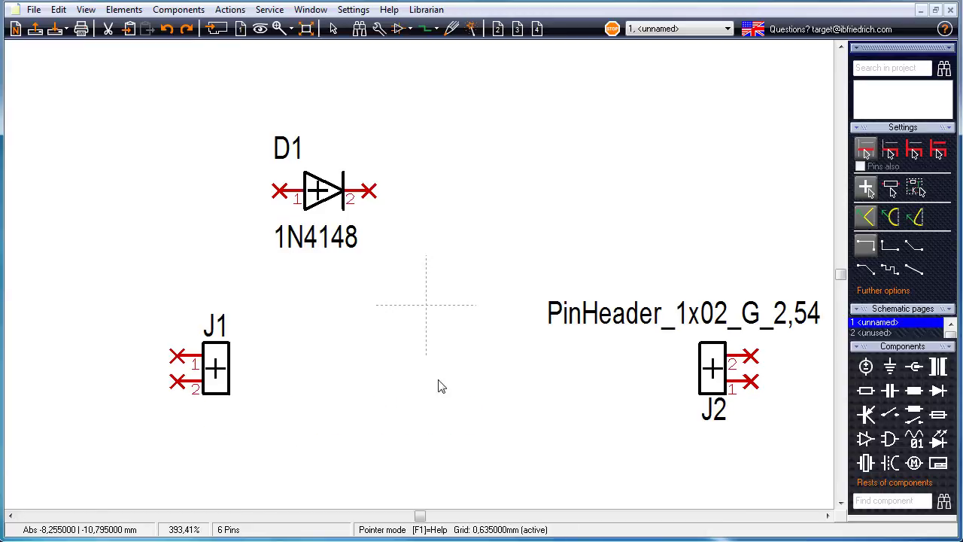
pyautogui.click(573, 320)
pyautogui.press('Delete')
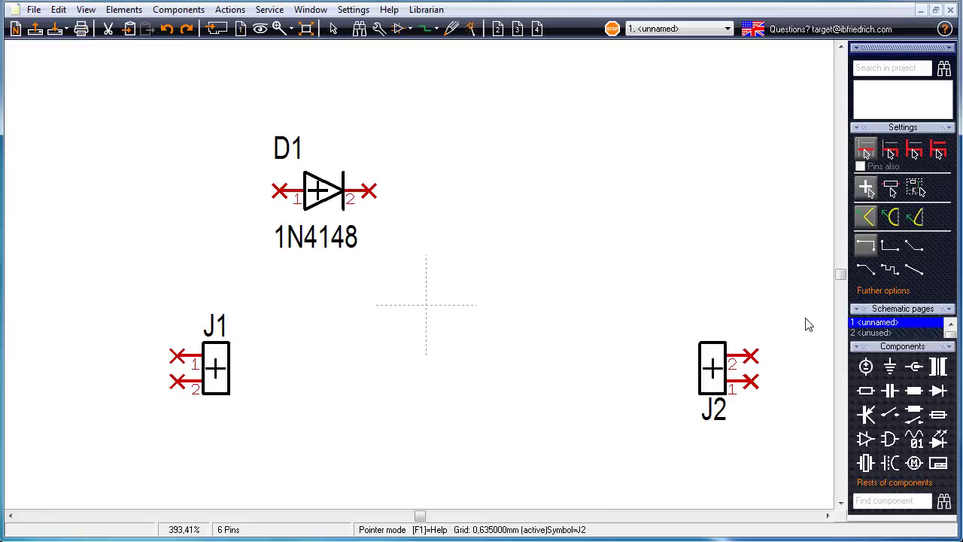
# Search the resistor database for 4k7 SMD resistors in an 0805 package.
pyautogui.moveTo(873, 302); pyautogui.dragTo(872, 208)
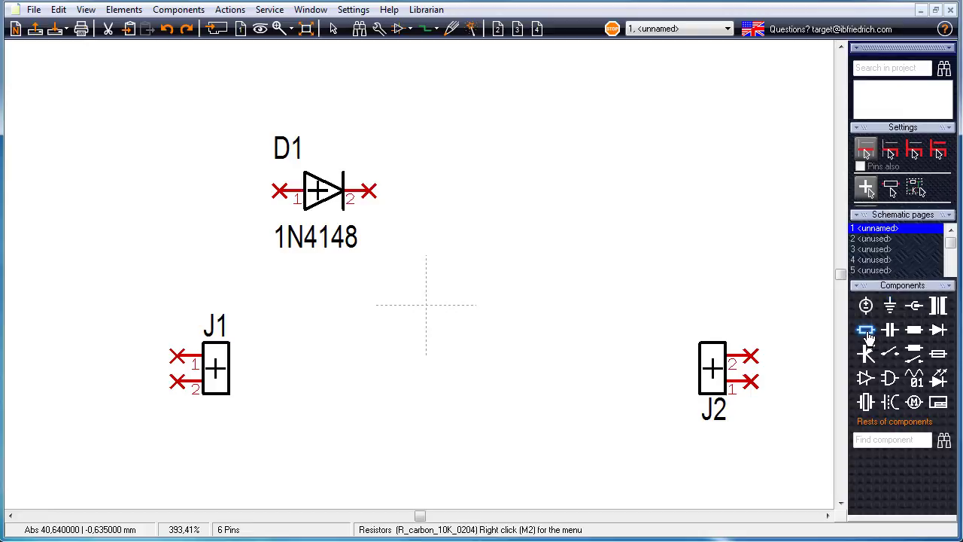
pyautogui.click(867, 332)
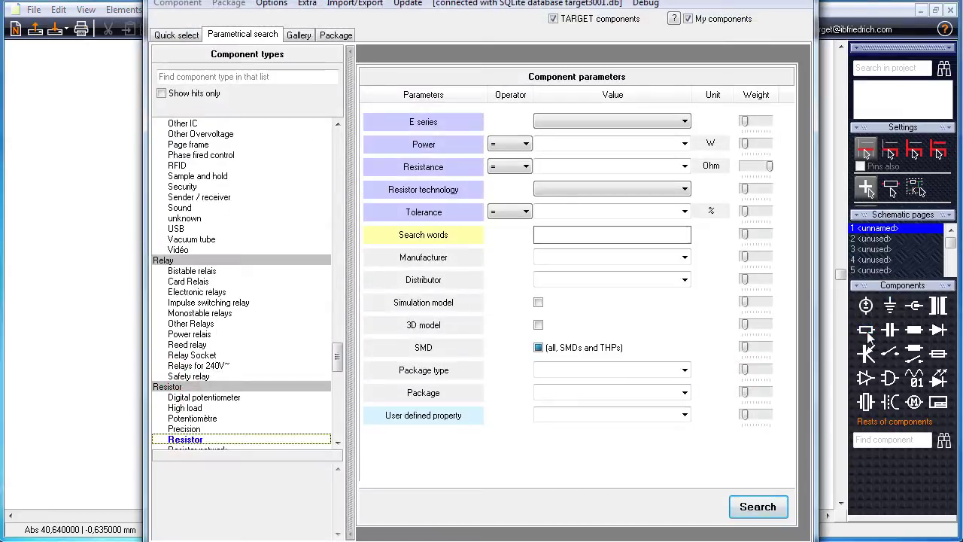
pyautogui.click(547, 166)
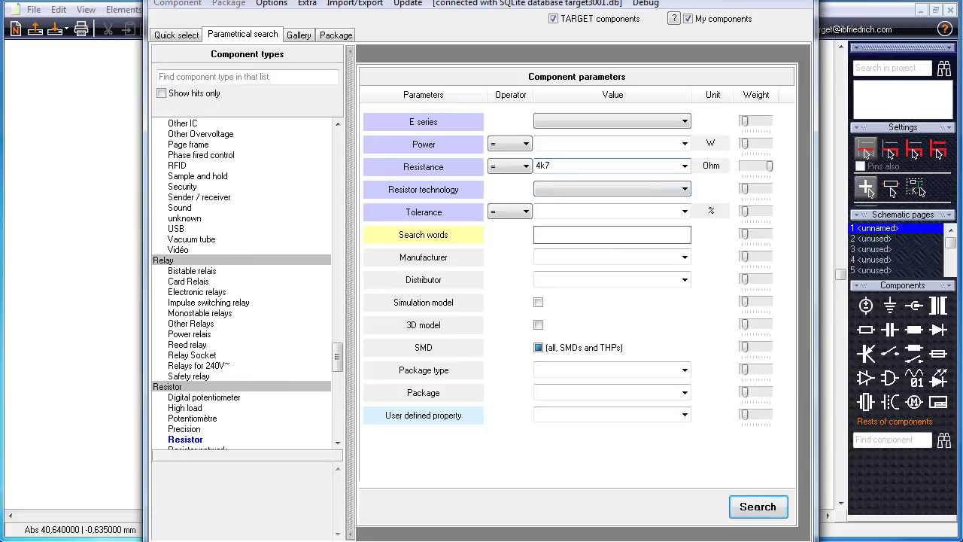
pyautogui.click(539, 349)
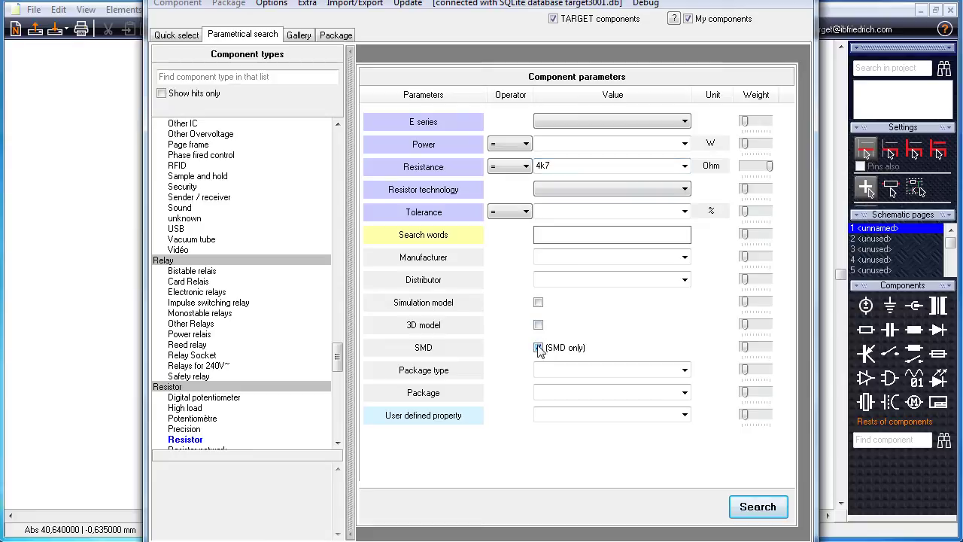
pyautogui.click(685, 392)
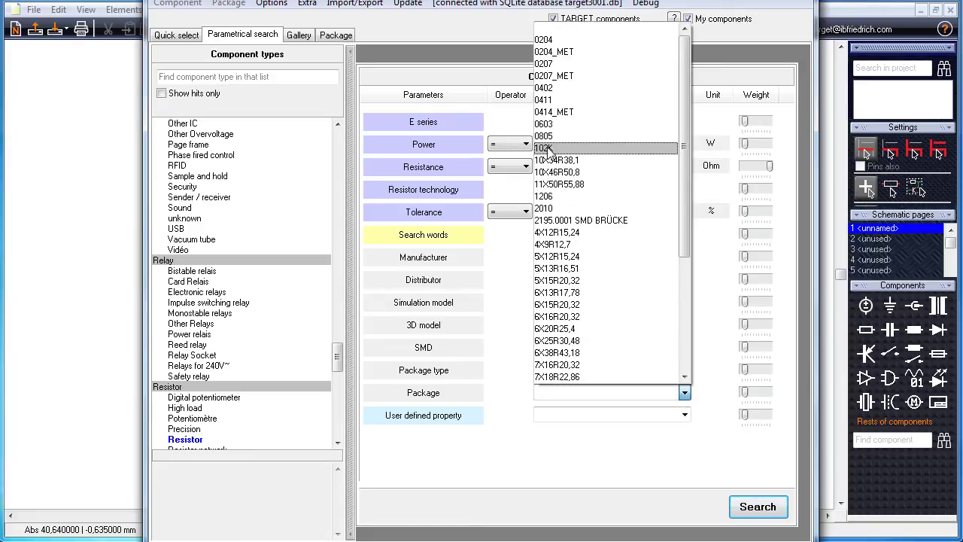
pyautogui.click(564, 136)
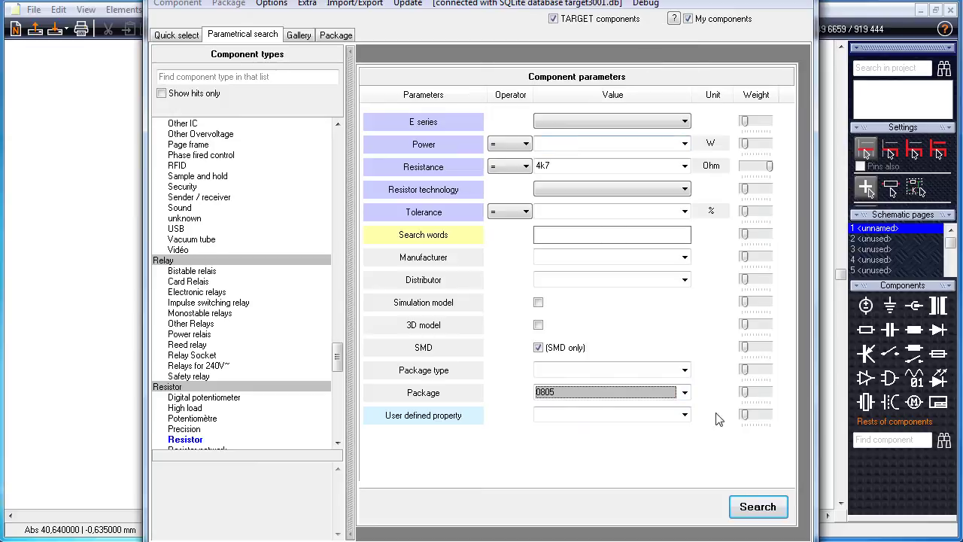
pyautogui.click(757, 507)
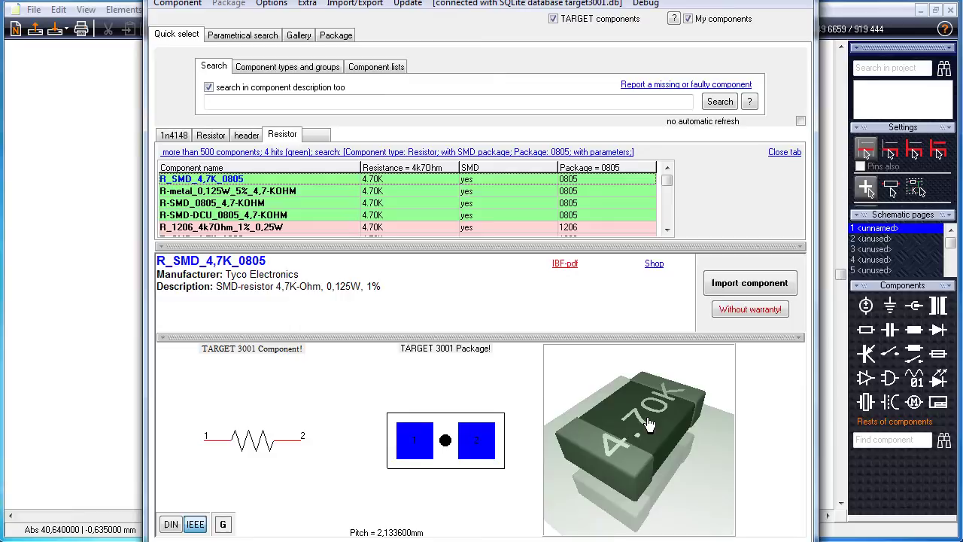
# Import R_SMD_4,7K_0805 from the search results into the schematic.
pyautogui.click(753, 285)
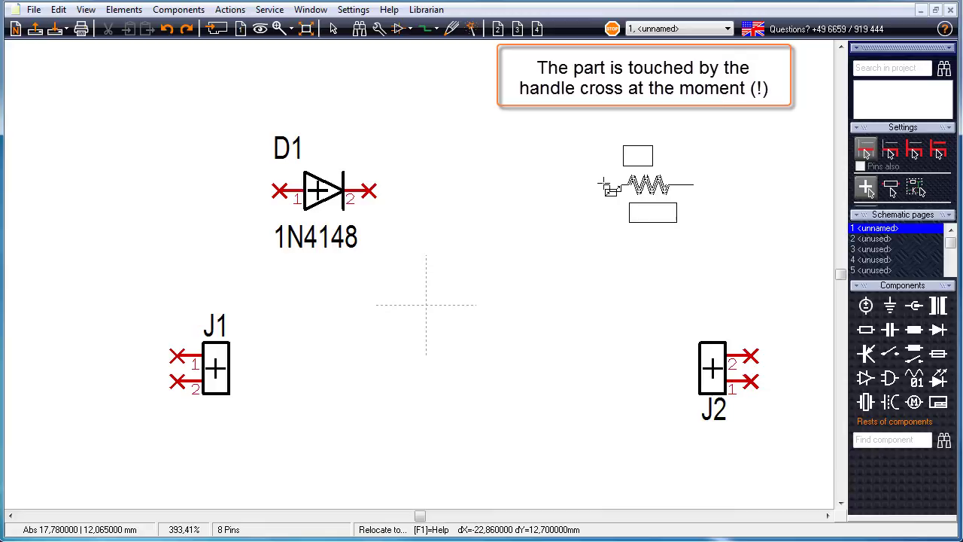
# Place resistor R1 to the right of D1, cancelling the partial moves by its pins.
pyautogui.click(602, 184)
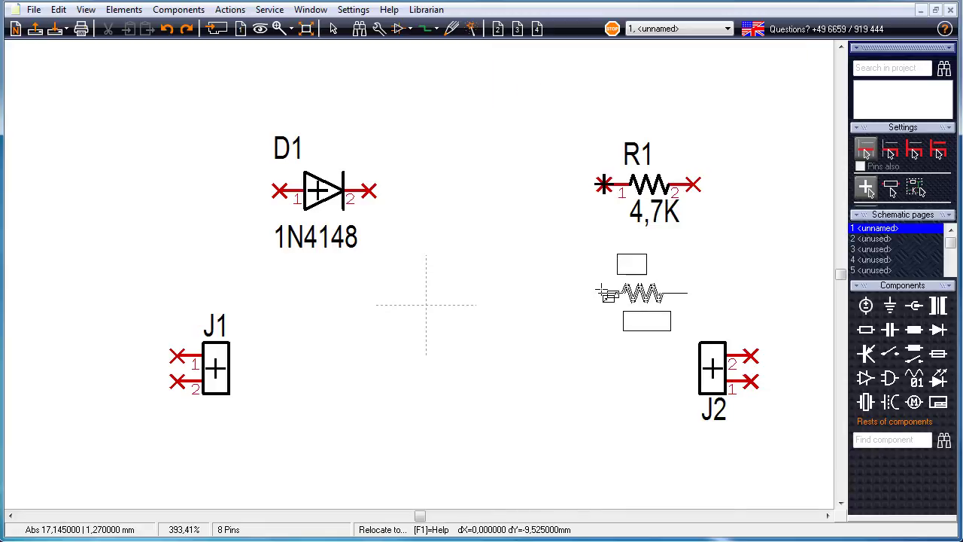
pyautogui.press('Escape')
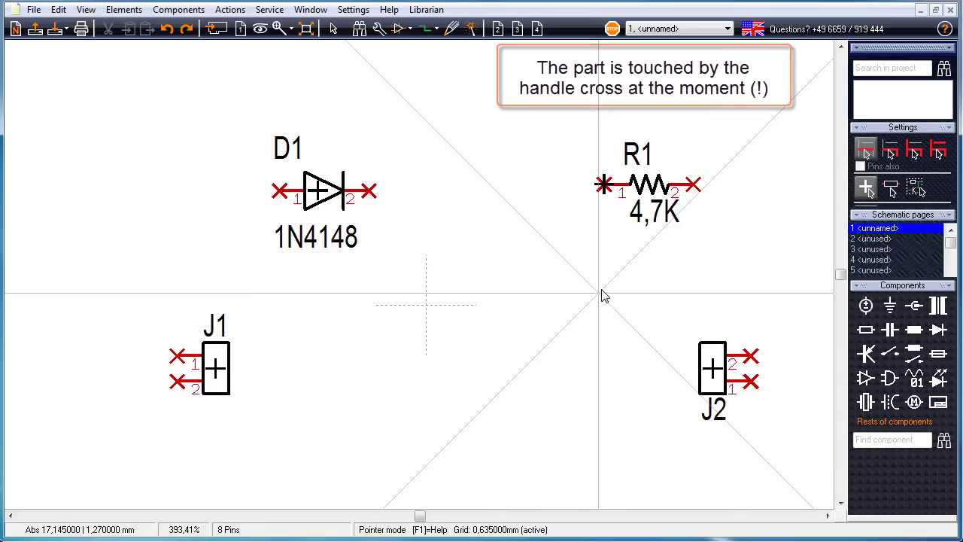
pyautogui.moveTo(604, 186); pyautogui.dragTo(608, 193)
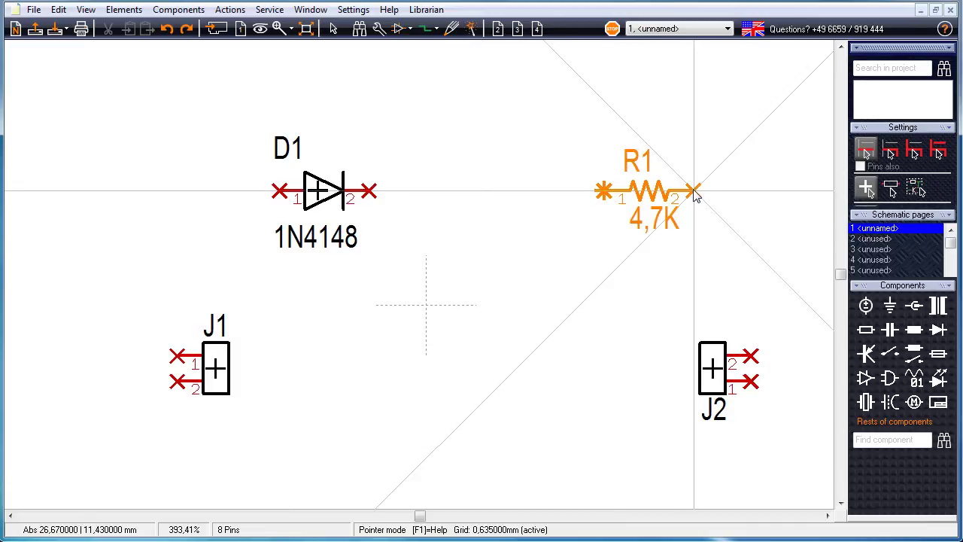
pyautogui.press('Escape')
pyautogui.moveTo(694, 191); pyautogui.dragTo(719, 195)
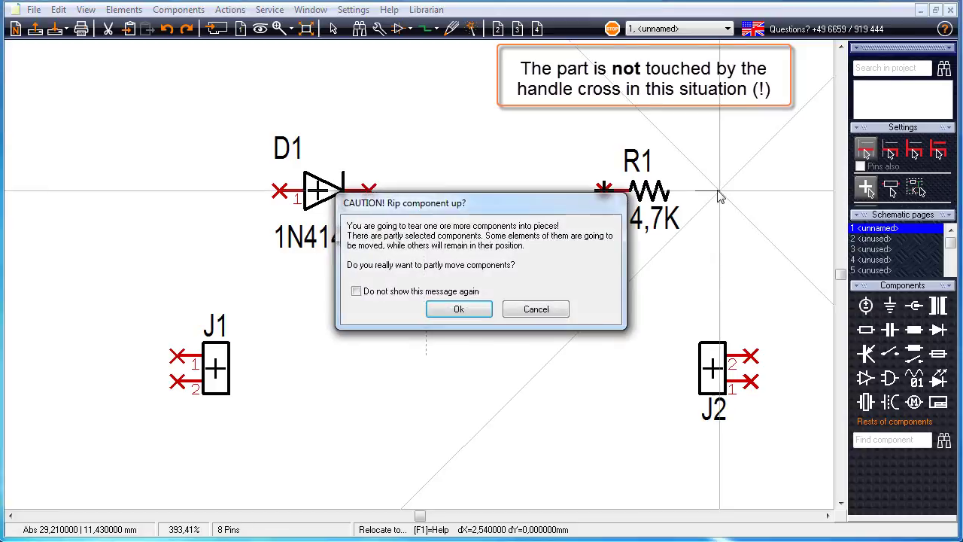
pyautogui.click(554, 311)
# Re-enable 'Always select entire component' and drag R1 level with D1.
pyautogui.rightClick(619, 221)
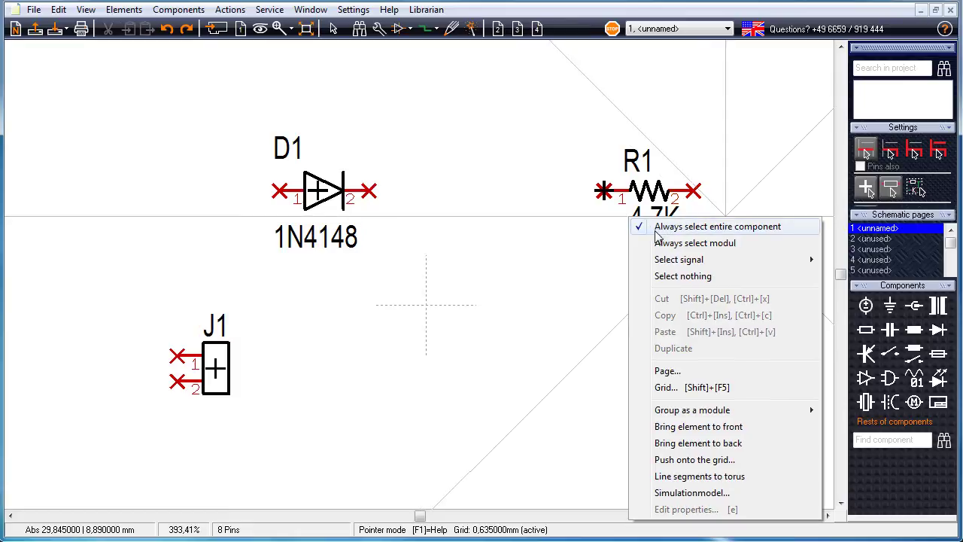
pyautogui.click(697, 197)
pyautogui.moveTo(697, 196); pyautogui.dragTo(748, 192)
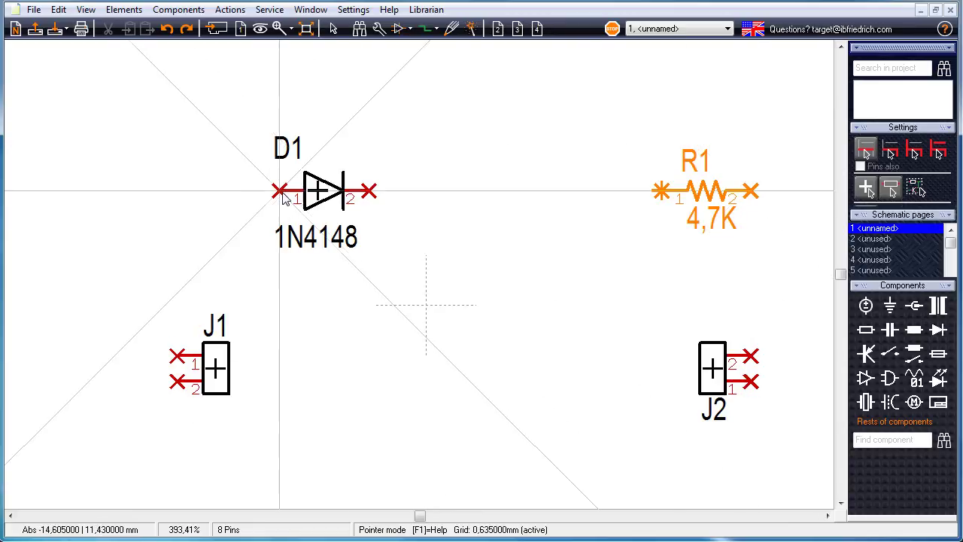
# Drag D1 left, then window-select D1, R1, J1 and J2 and nudge them left together.
pyautogui.moveTo(280, 194); pyautogui.dragTo(180, 194)
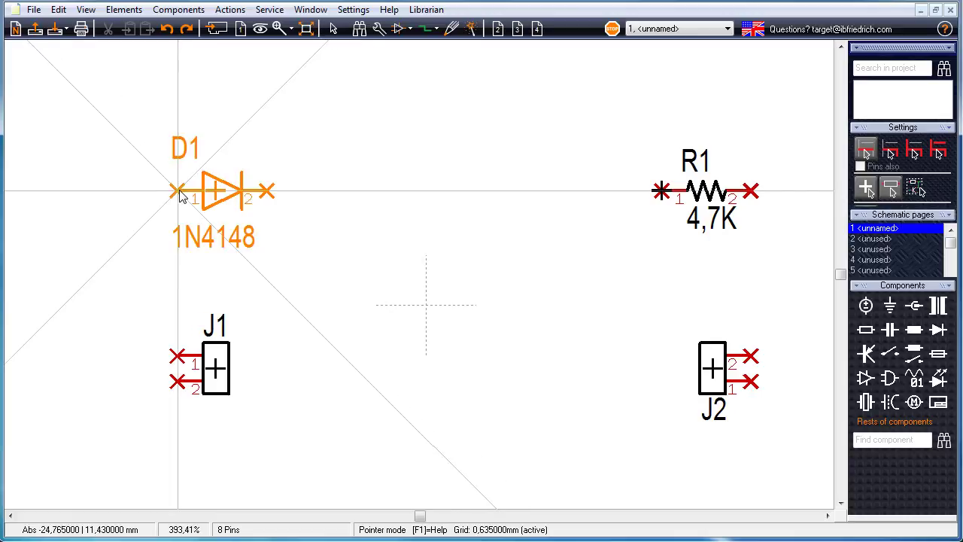
pyautogui.click(260, 286)
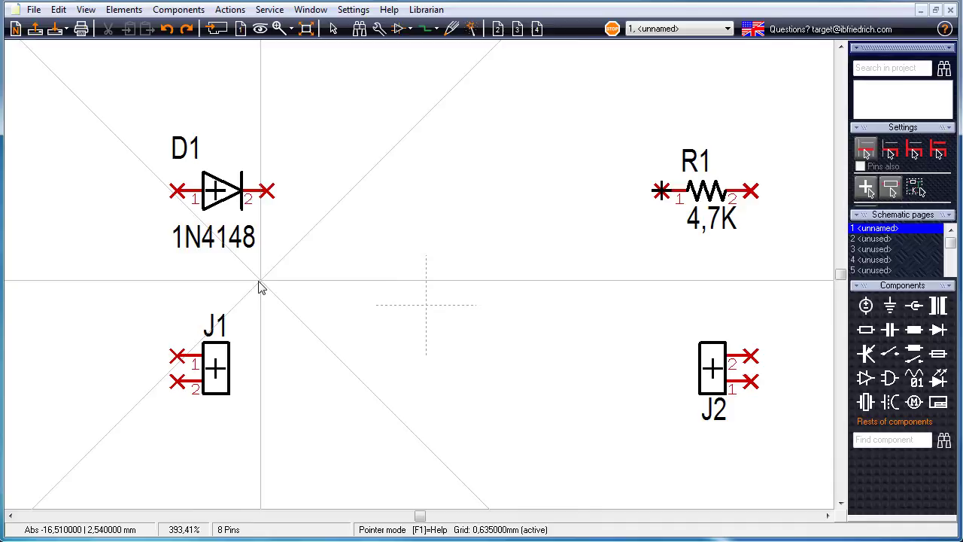
pyautogui.moveTo(103, 125); pyautogui.dragTo(818, 462)
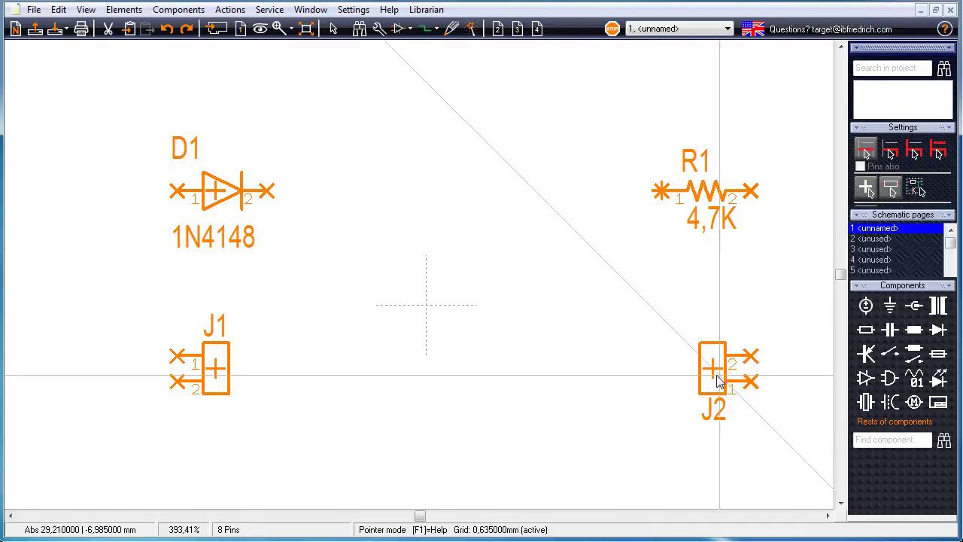
pyautogui.moveTo(718, 382); pyautogui.dragTo(660, 383)
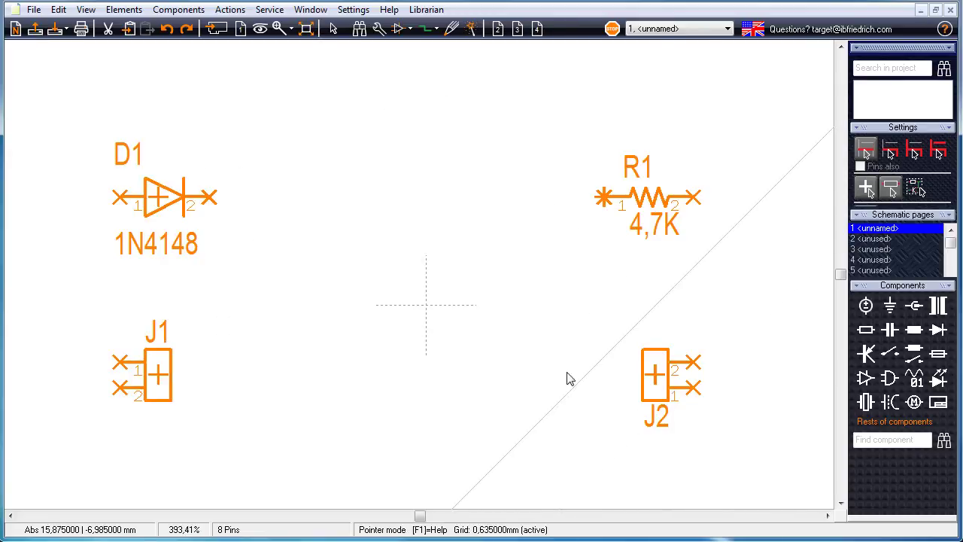
pyautogui.scroll(-1, 424, 286)
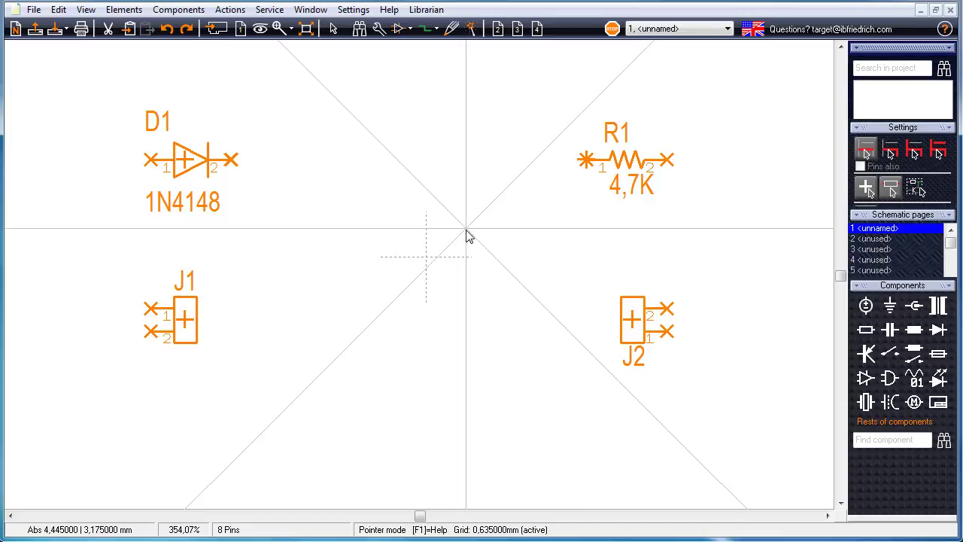
# Place LED_red_5mm as D2 between D1 and R1, then enlarge the side-panel sections.
pyautogui.click(941, 382)
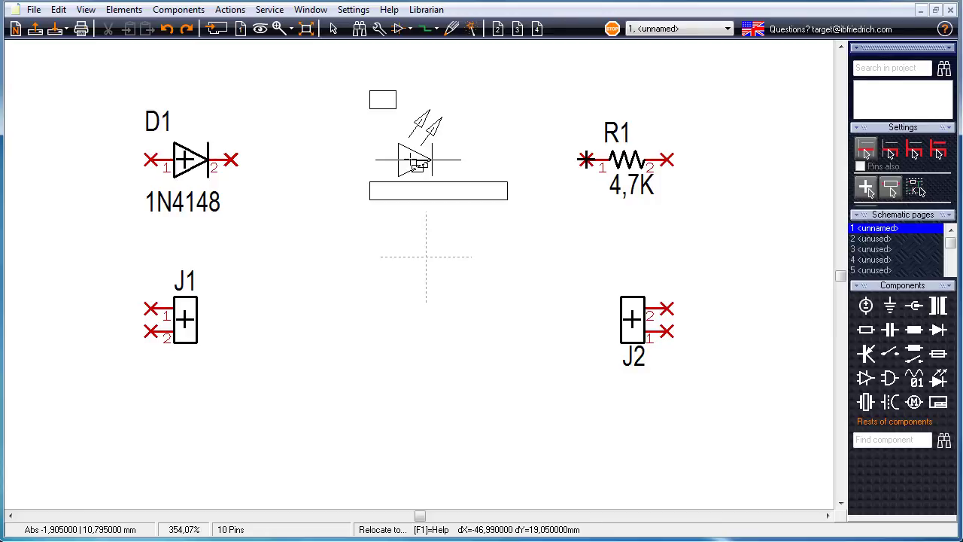
pyautogui.click(417, 162)
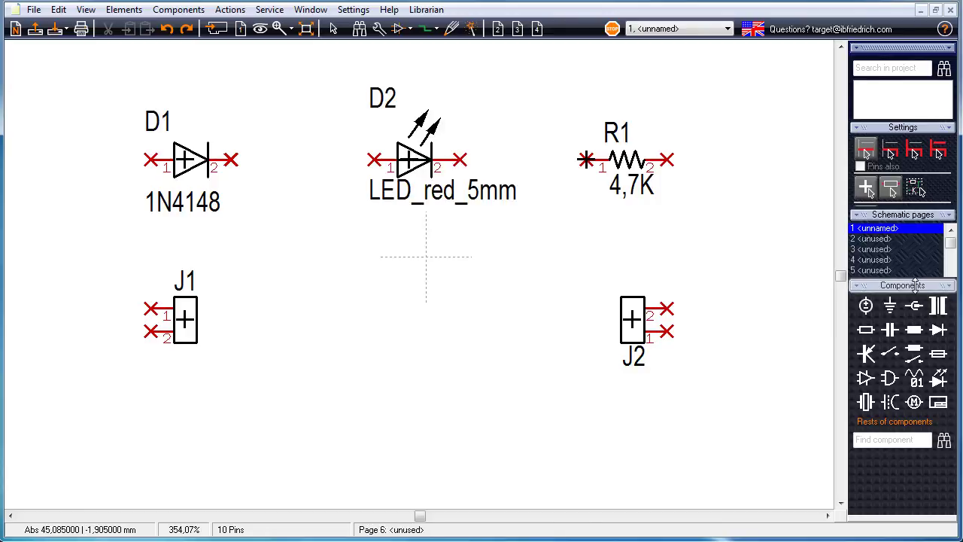
pyautogui.moveTo(915, 284); pyautogui.dragTo(916, 368)
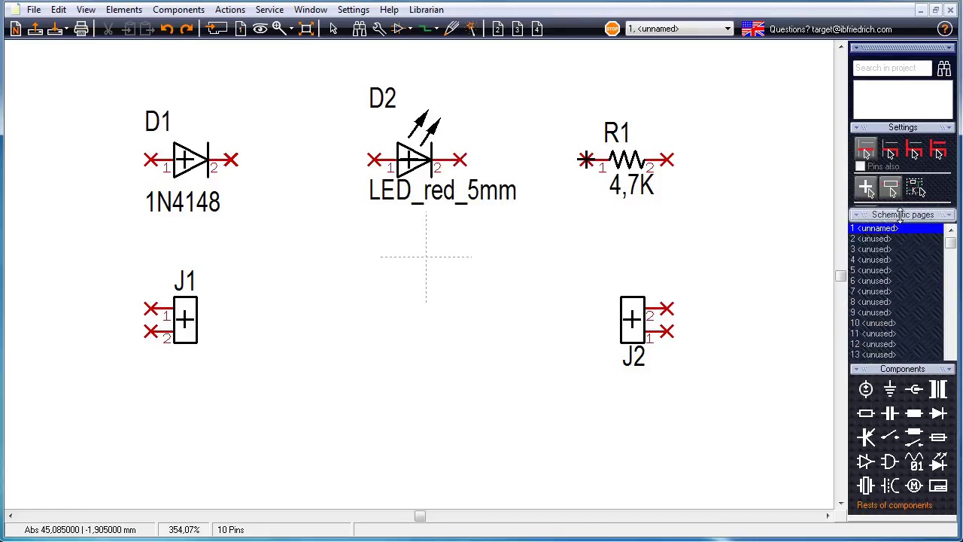
pyautogui.moveTo(901, 214); pyautogui.dragTo(911, 312)
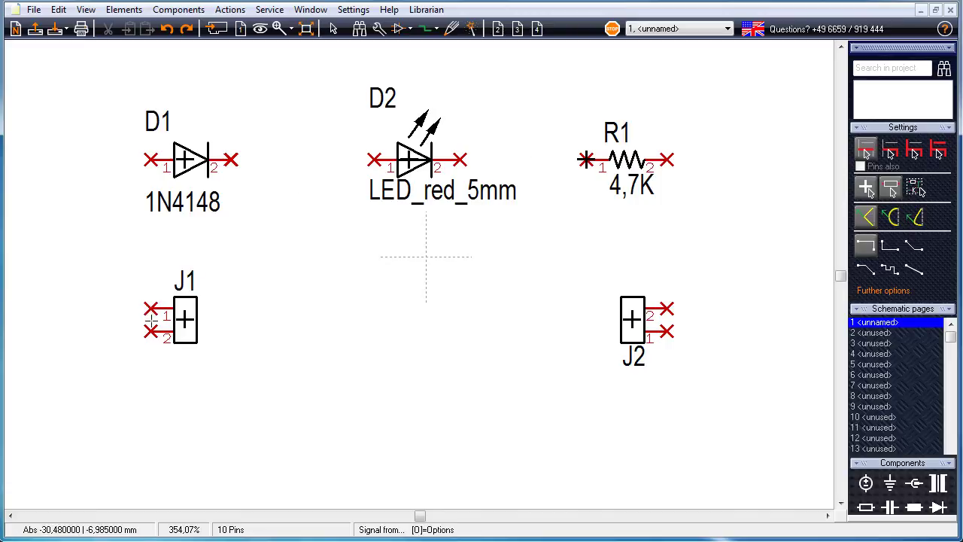
# Wire the chain J1.1–D1.1, D1.2–D2.1, D2.2–R1.1 and R1.2–J2.2.
pyautogui.click(150, 285)
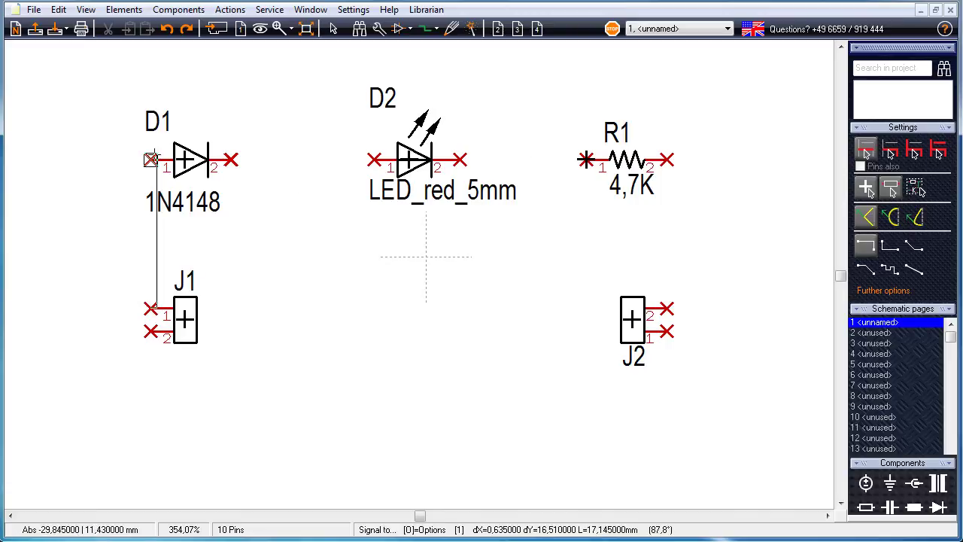
pyautogui.click(150, 161)
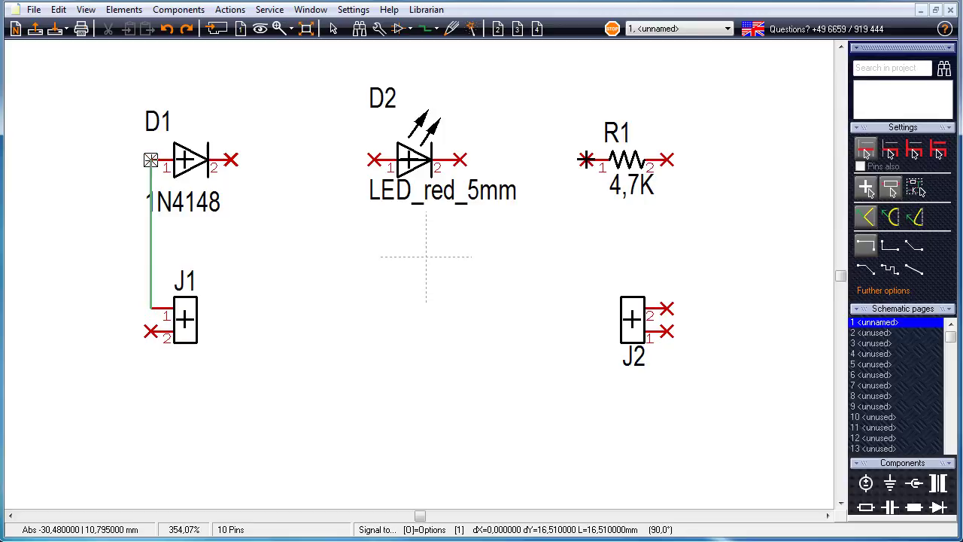
pyautogui.click(230, 161)
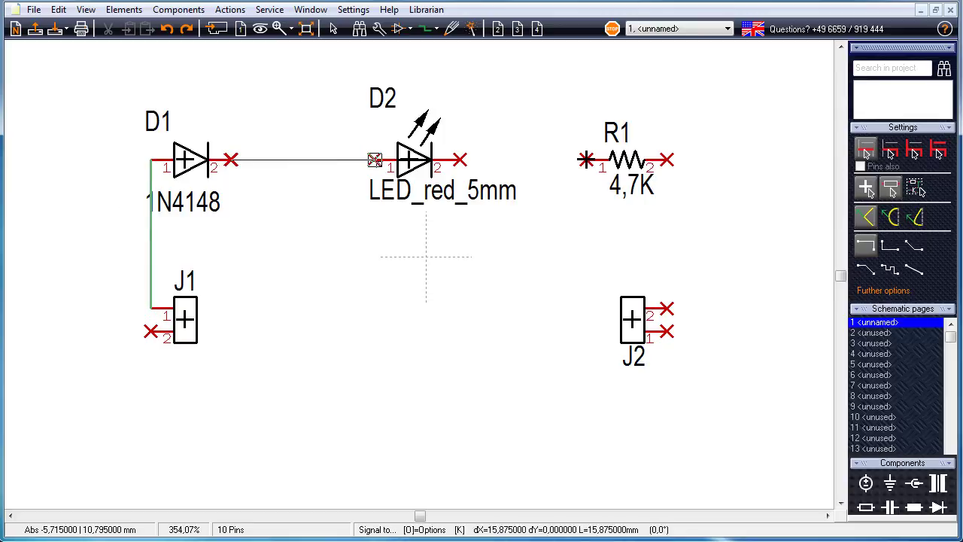
pyautogui.click(374, 161)
pyautogui.click(460, 160)
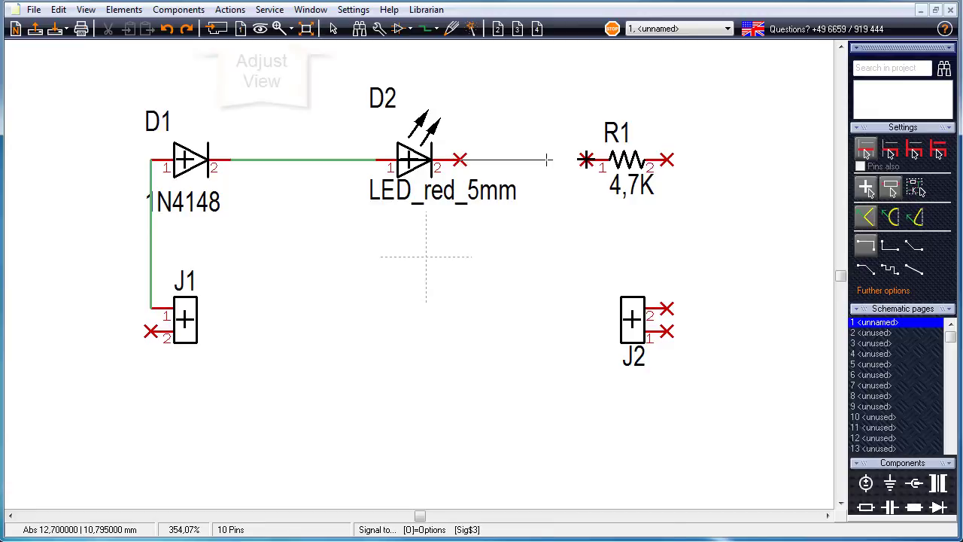
pyautogui.click(585, 161)
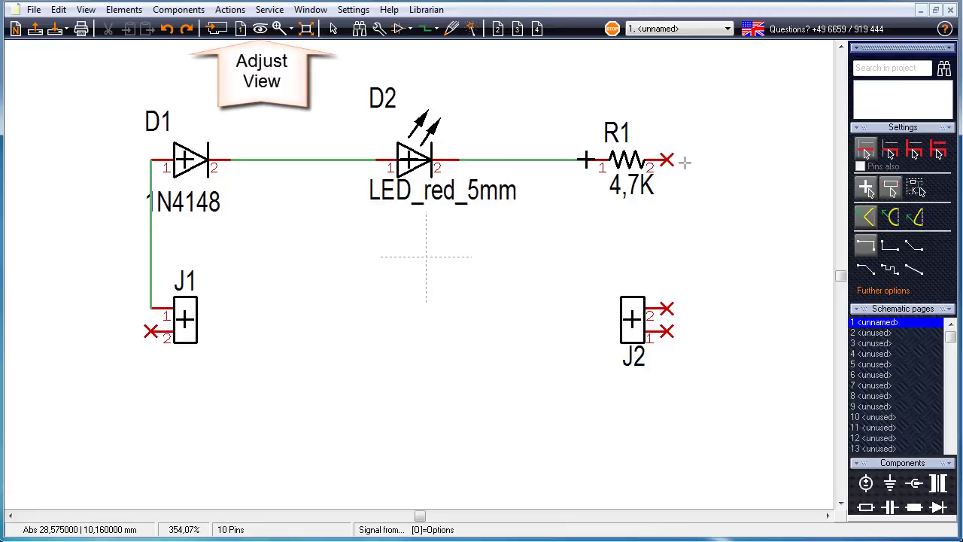
pyautogui.click(667, 161)
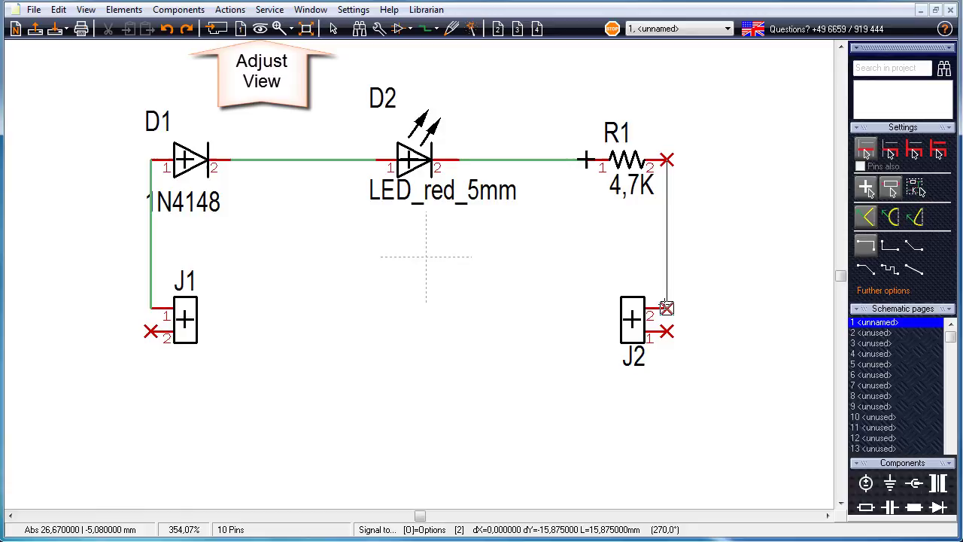
pyautogui.click(666, 308)
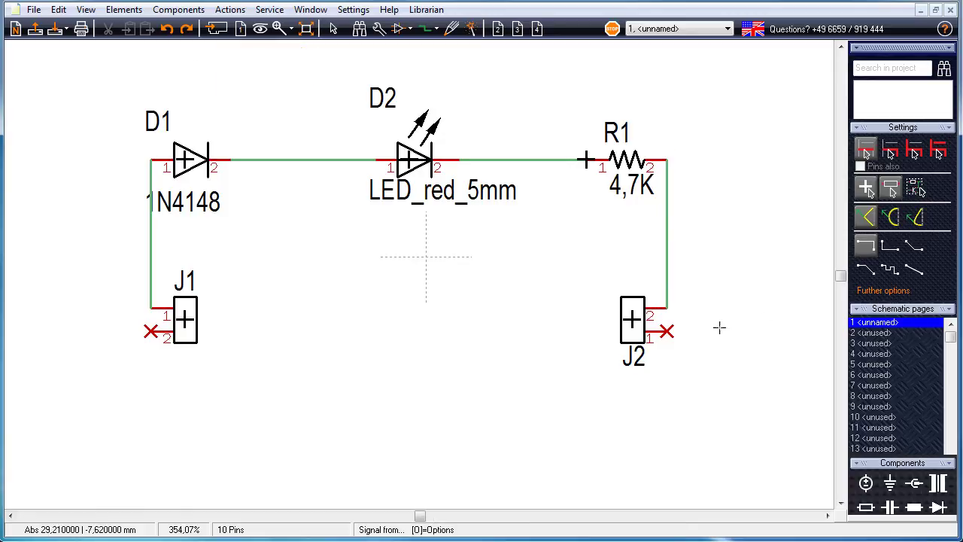
# Close the loop with a stepped wire from J2 pin 1 back to J1 pin 2.
pyautogui.click(891, 272)
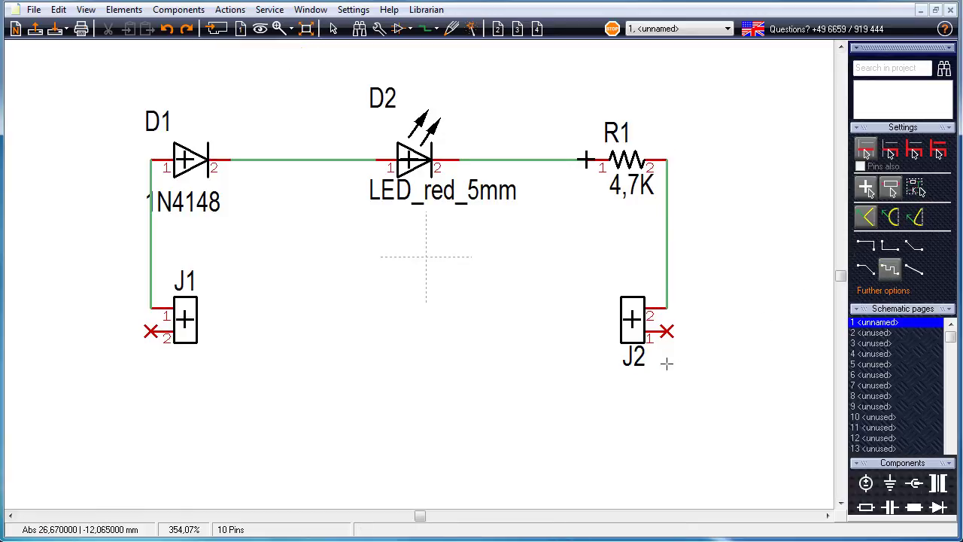
pyautogui.click(667, 332)
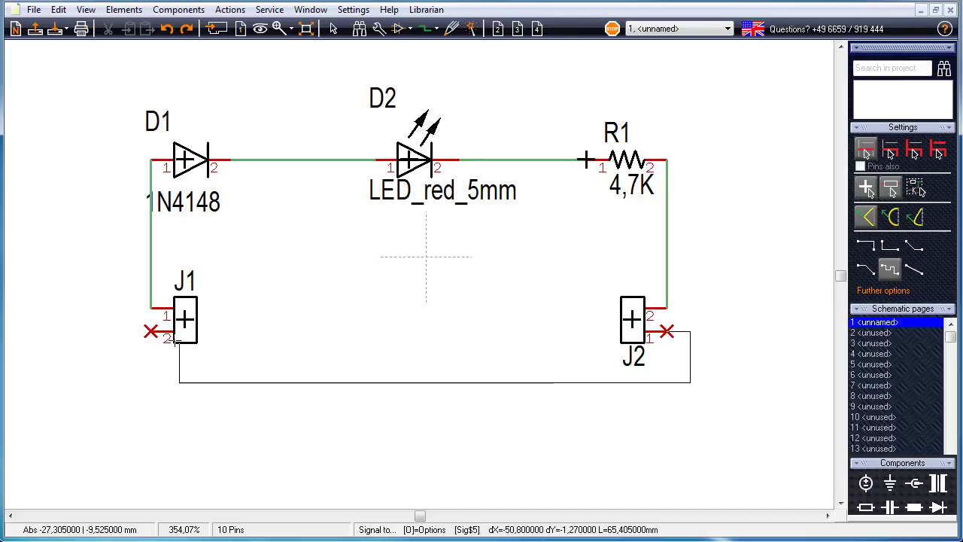
pyautogui.click(151, 332)
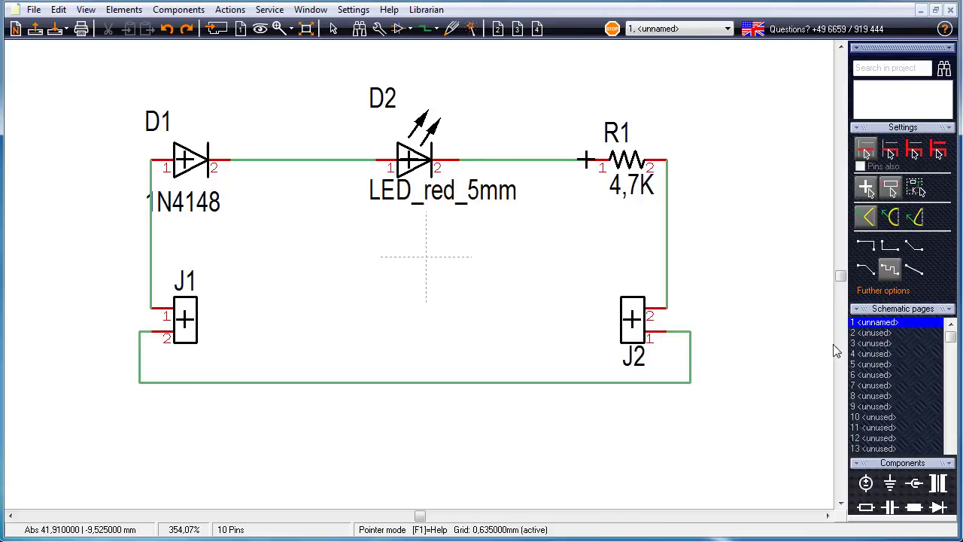
# Place a GND symbol from the component palette below the loop.
pyautogui.moveTo(882, 463); pyautogui.dragTo(880, 350)
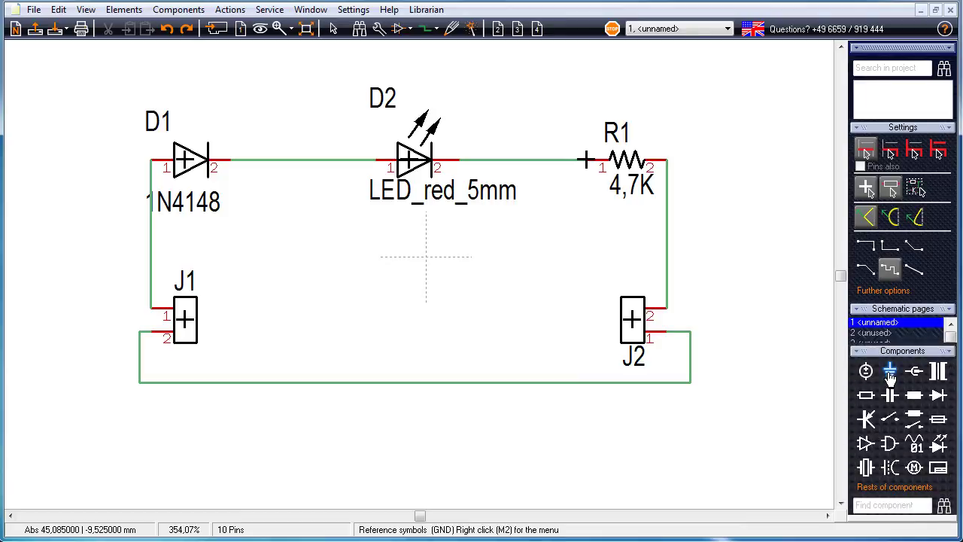
pyautogui.click(890, 377)
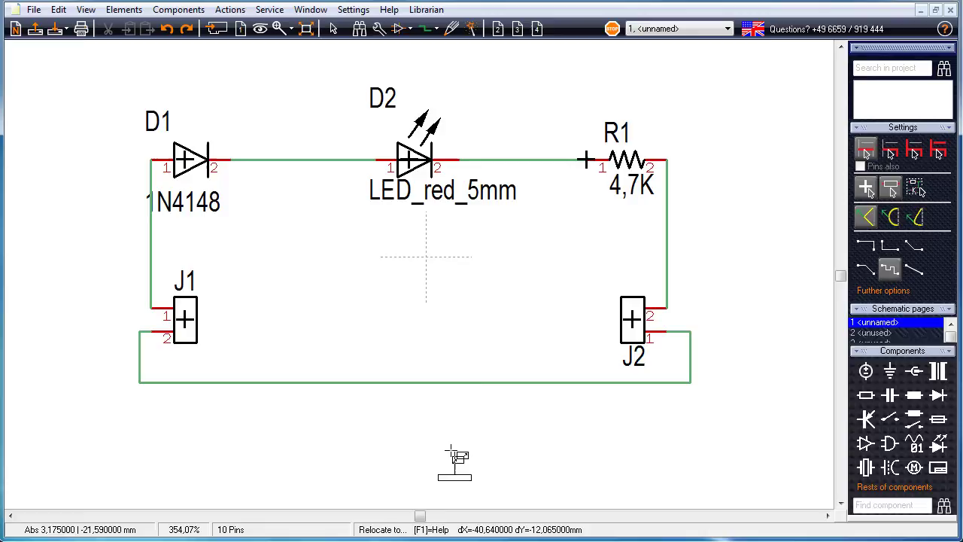
pyautogui.click(301, 450)
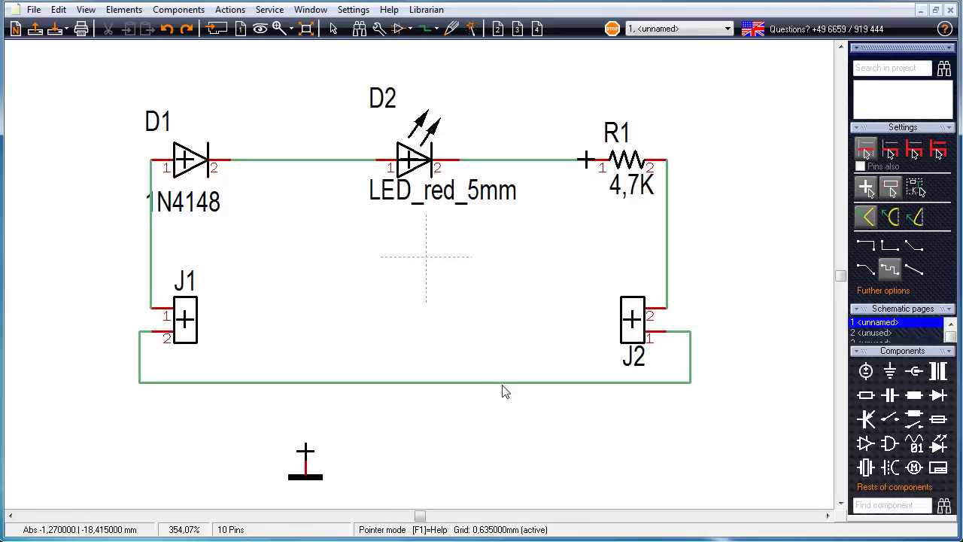
# Connect the GND pin to the bottom return wire with a straight wire.
pyautogui.click(915, 272)
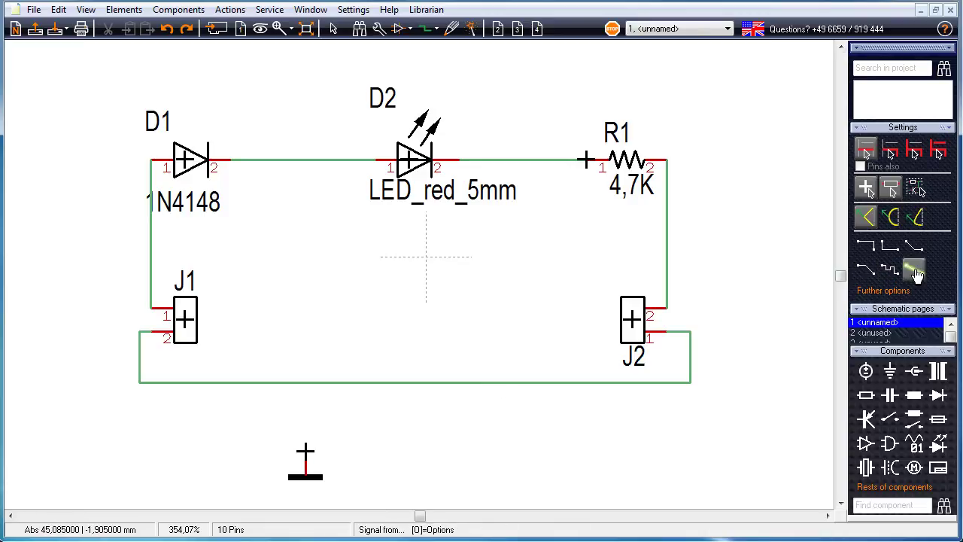
pyautogui.click(305, 452)
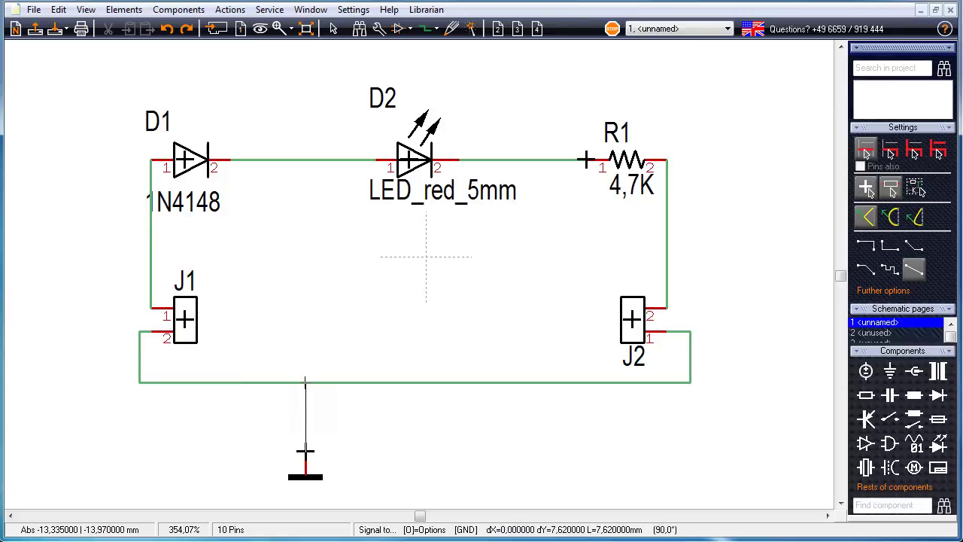
pyautogui.click(305, 382)
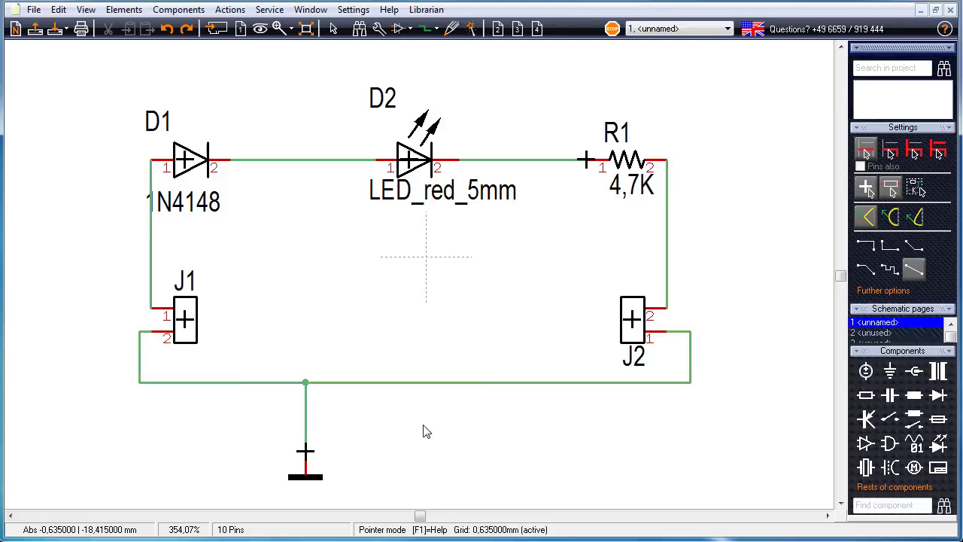